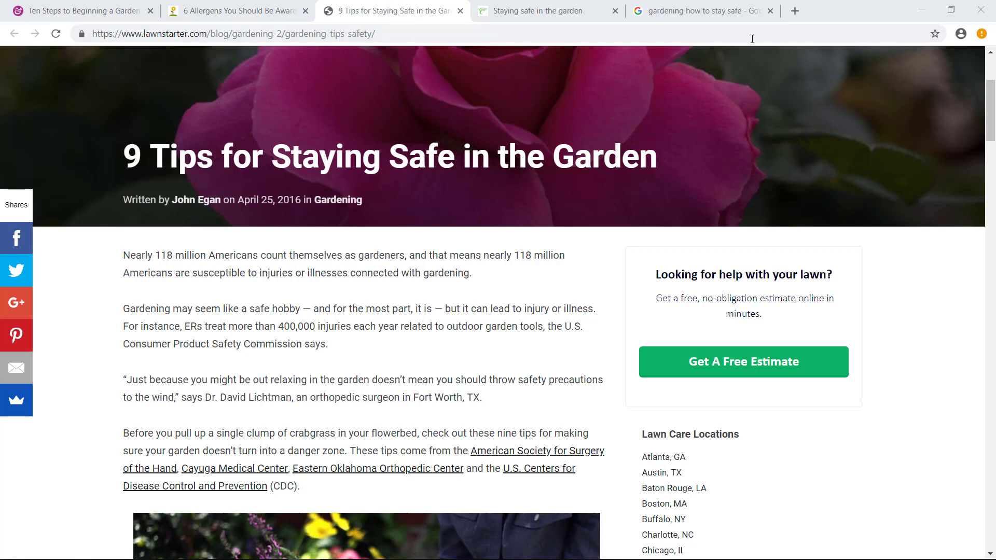
# Step: Open printfriendly.com in a new Chrome tab beside the gardening articles
pyautogui.click(795, 11)
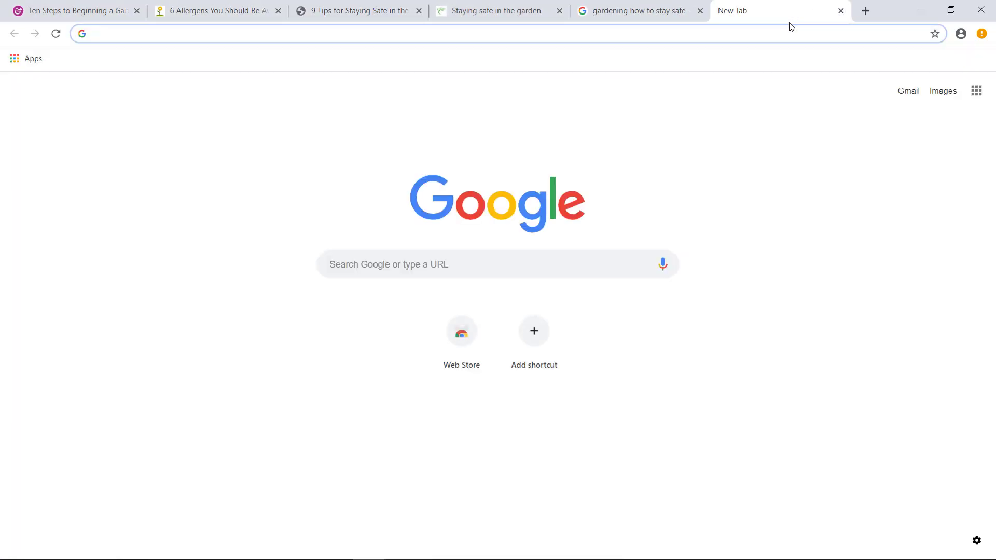
pyautogui.write('printfriendl')
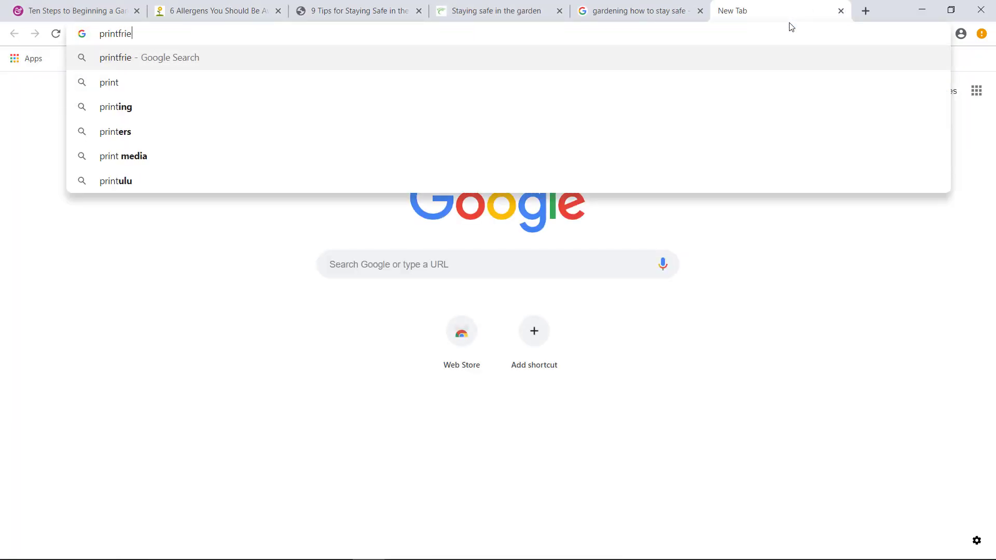
pyautogui.write('y.com')
pyautogui.press('Return')
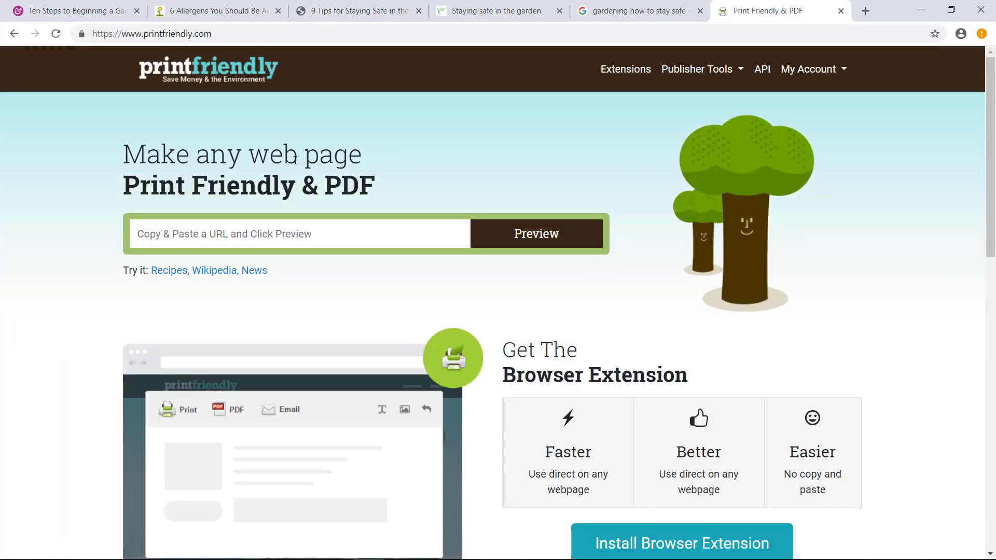
# Step: Copy the bhg.com garden article's URL from its address bar
pyautogui.click(50, 11)
pyautogui.click(462, 34)
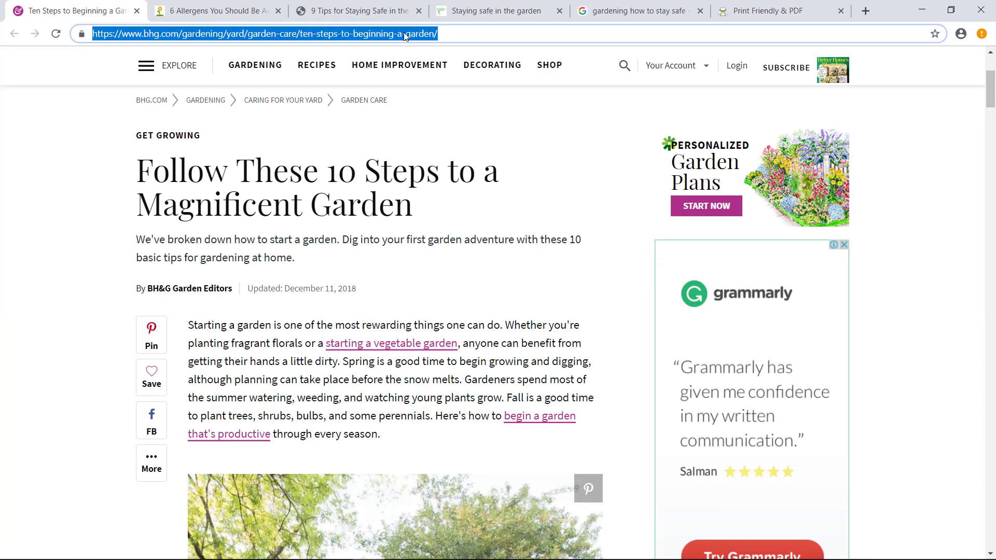
pyautogui.rightClick(403, 33)
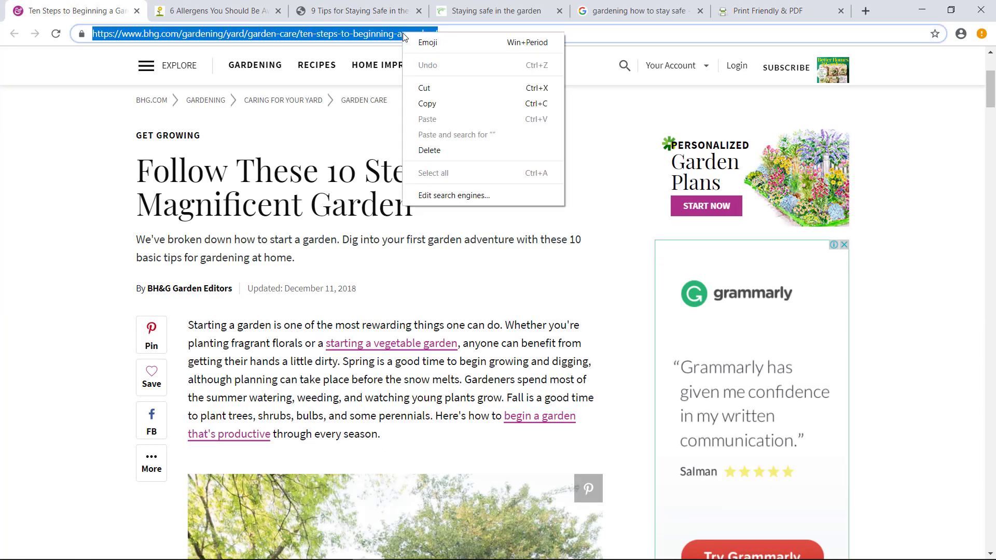
pyautogui.click(440, 104)
# Step: Paste the bhg.com URL into PrintFriendly's URL field and generate its preview
pyautogui.click(769, 12)
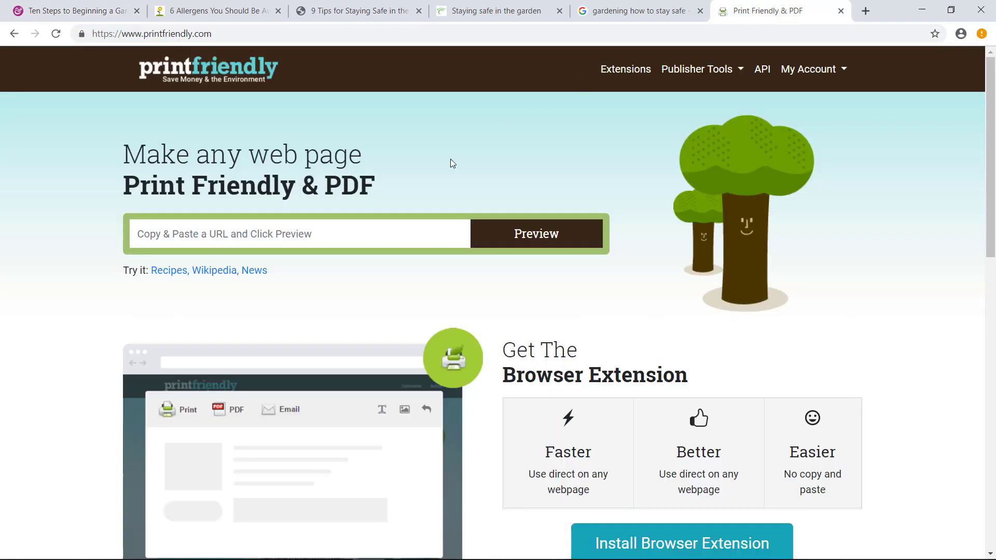
pyautogui.rightClick(313, 235)
pyautogui.click(355, 332)
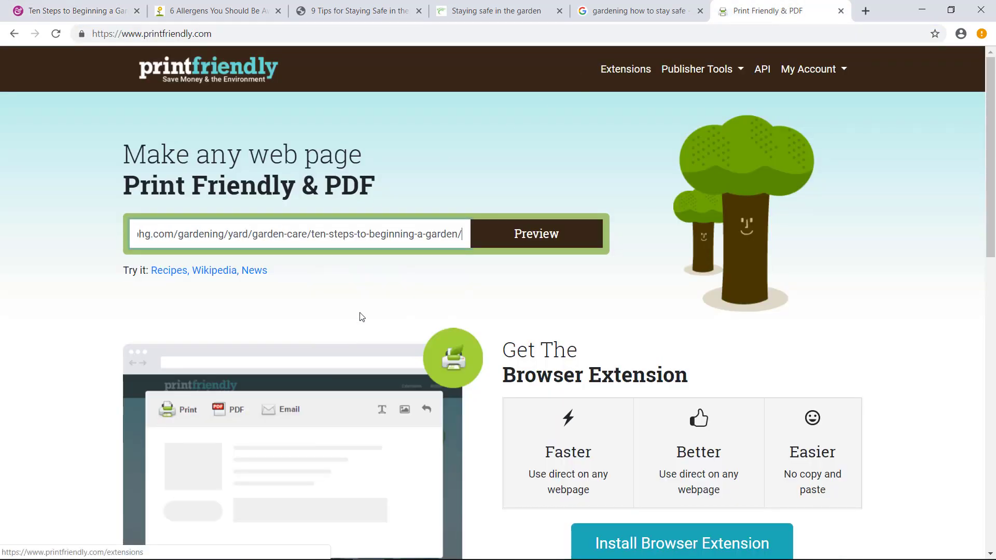
pyautogui.click(531, 237)
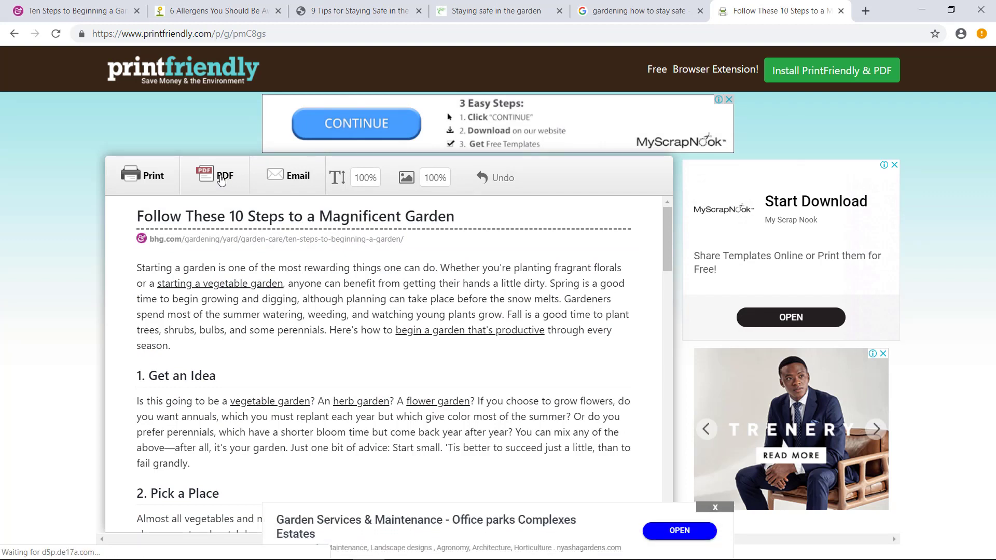
# Step: Close the PDF options and scroll through the cleaned-up preview before returning to bhg.com
pyautogui.click(221, 179)
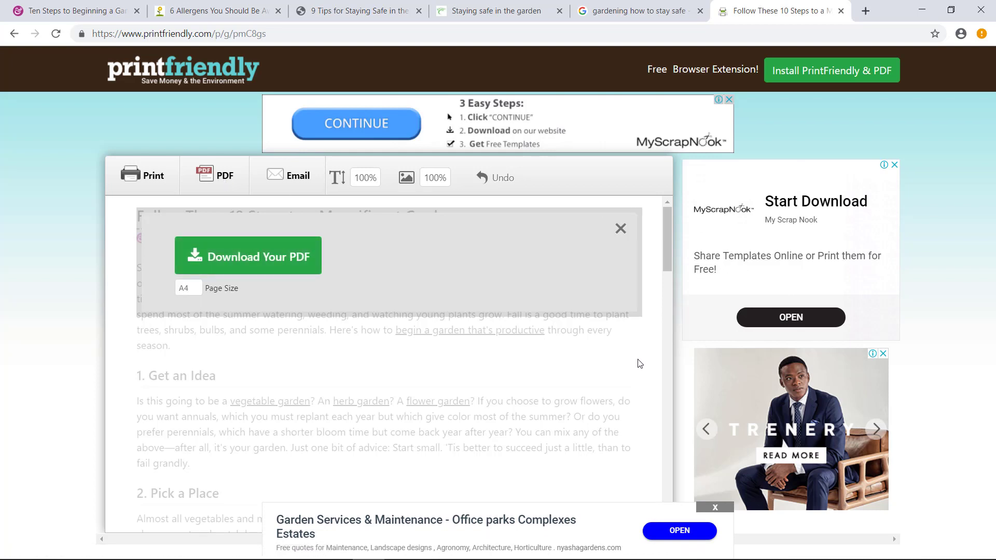
pyautogui.click(621, 229)
pyautogui.moveTo(669, 266); pyautogui.dragTo(671, 464)
pyautogui.scroll(-4, 670, 464)
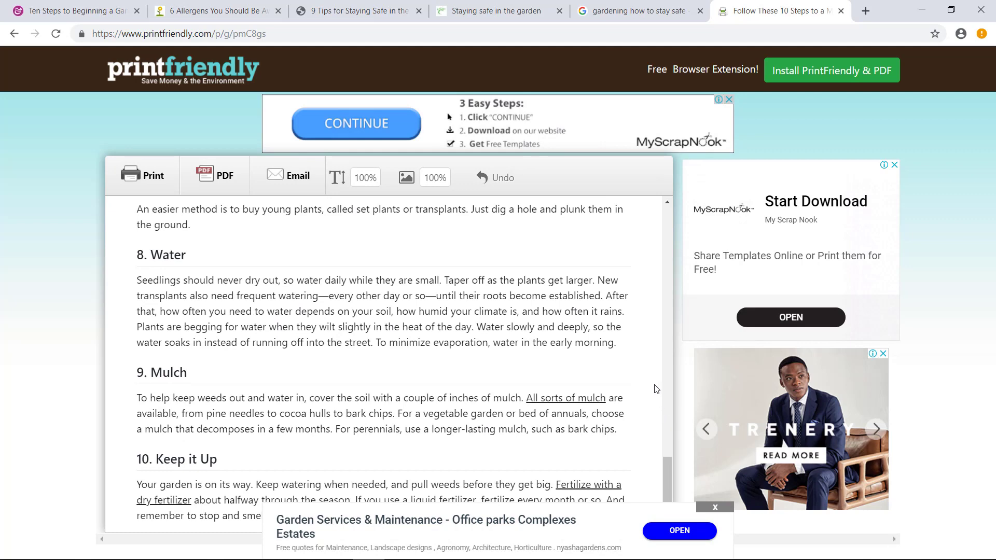
pyautogui.scroll(9, 656, 389)
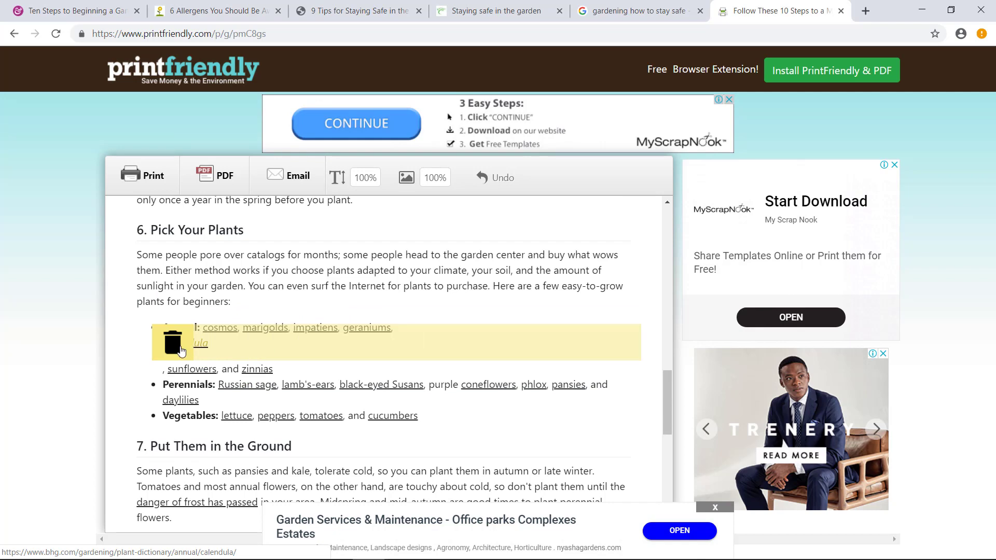
pyautogui.scroll(10, 334, 296)
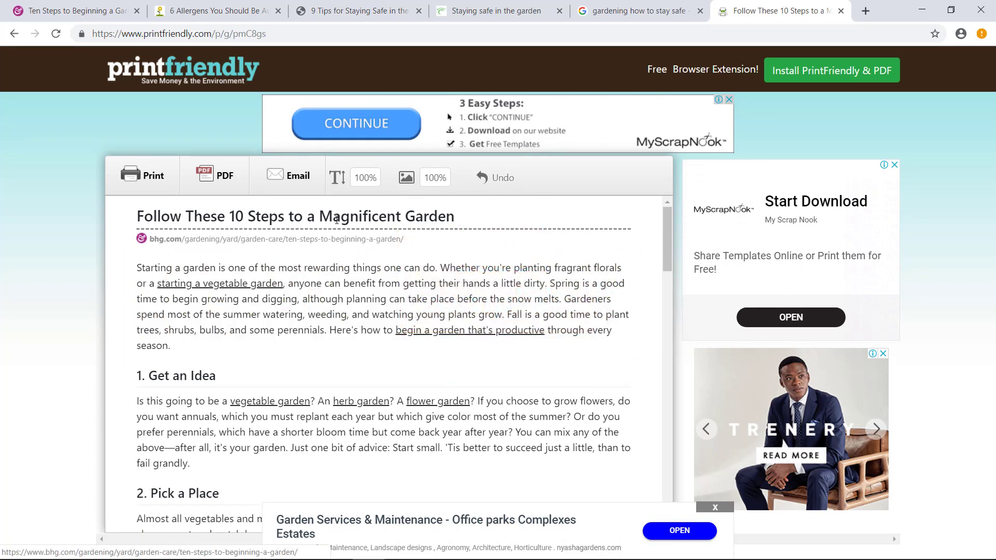
pyautogui.click(88, 6)
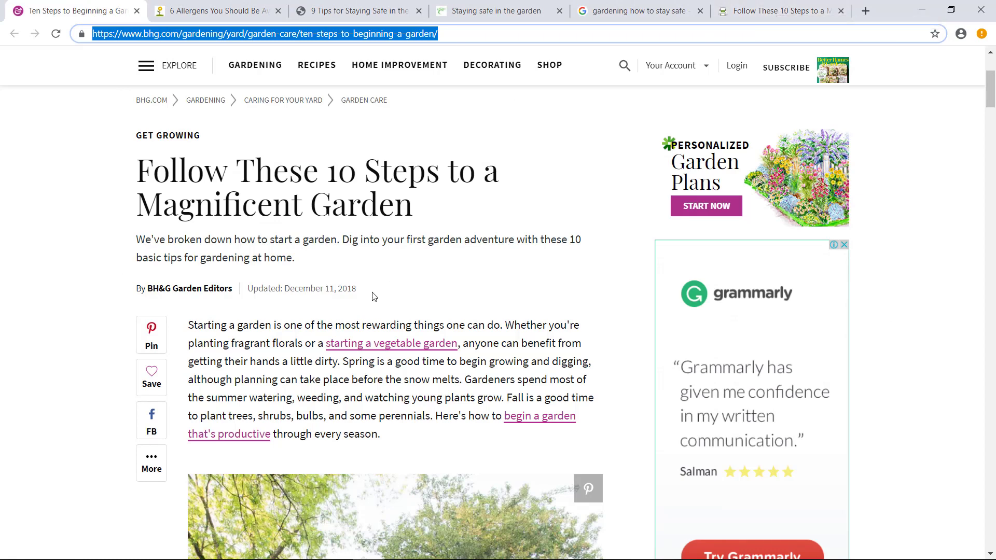
# Step: Compare the original bhg.com article with the PrintFriendly version, ending on PrintFriendly
pyautogui.click(778, 10)
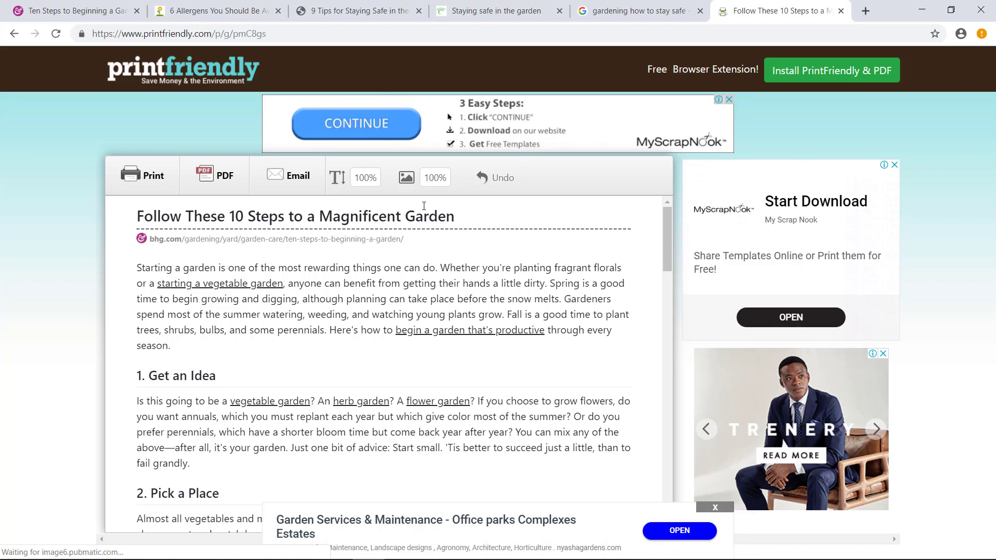
pyautogui.click(66, 10)
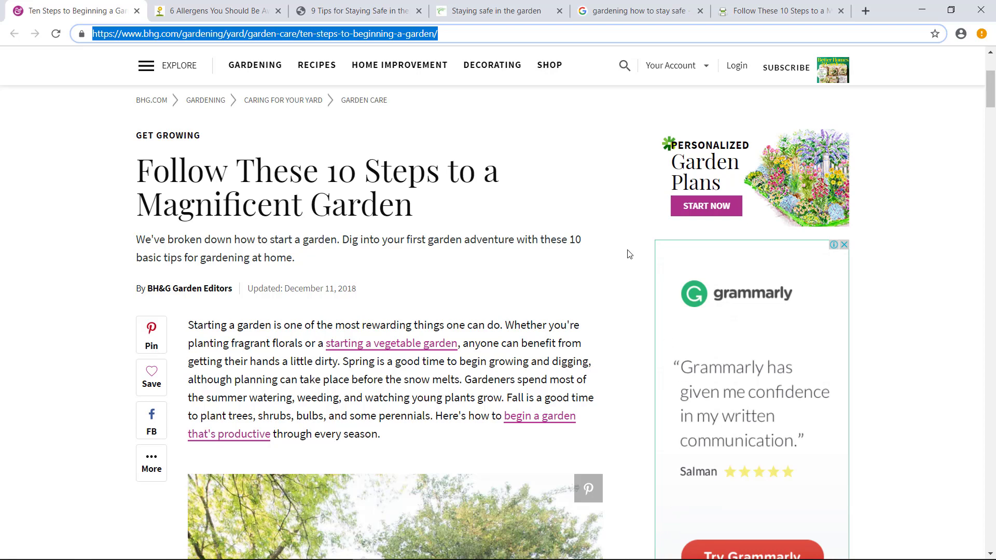
pyautogui.click(767, 11)
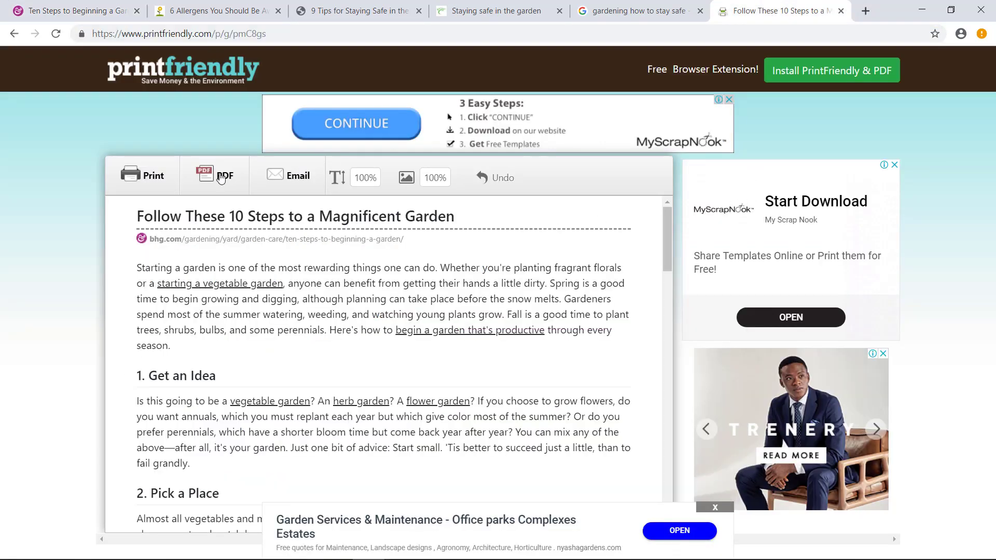
# Step: Download the garden article as an A4 PDF and show the file in its folder
pyautogui.click(221, 178)
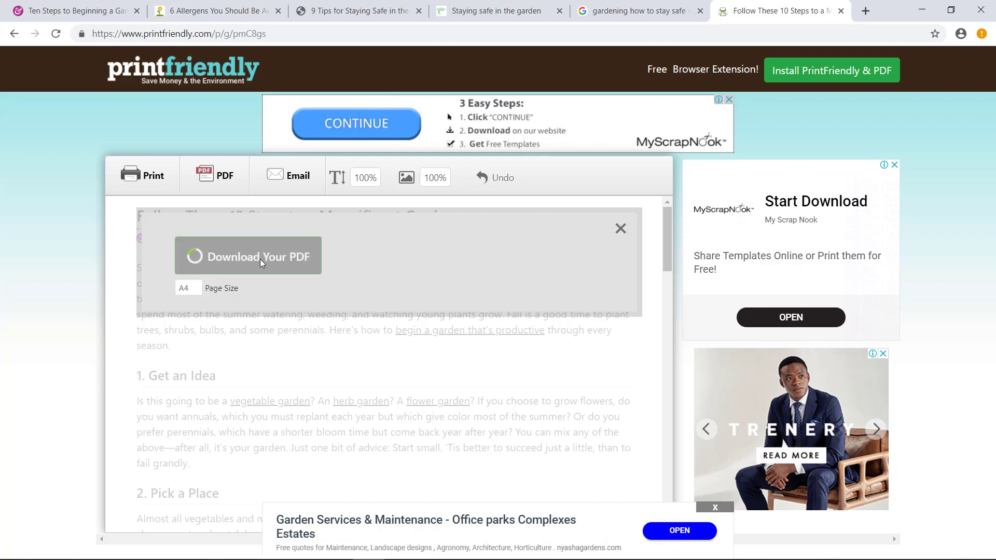
pyautogui.click(257, 266)
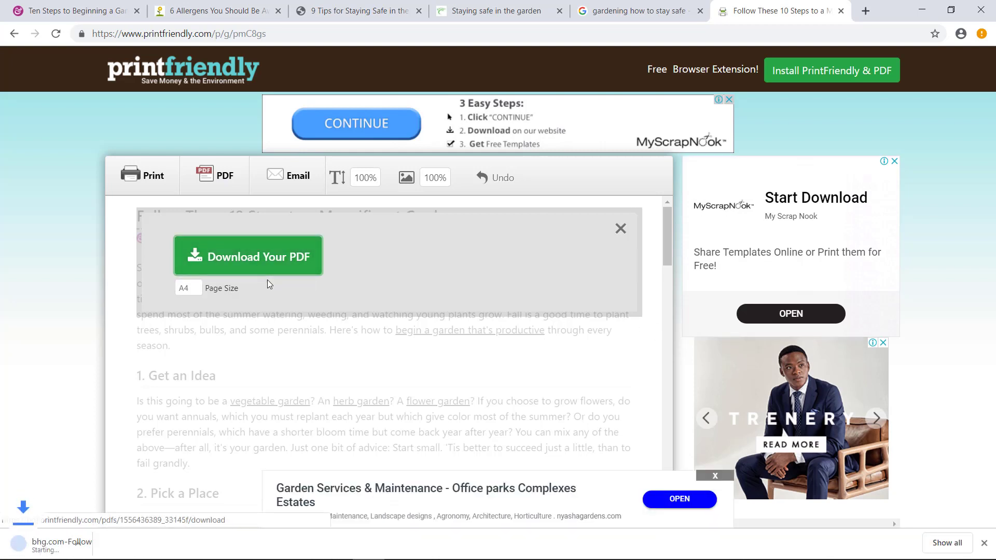
pyautogui.click(134, 544)
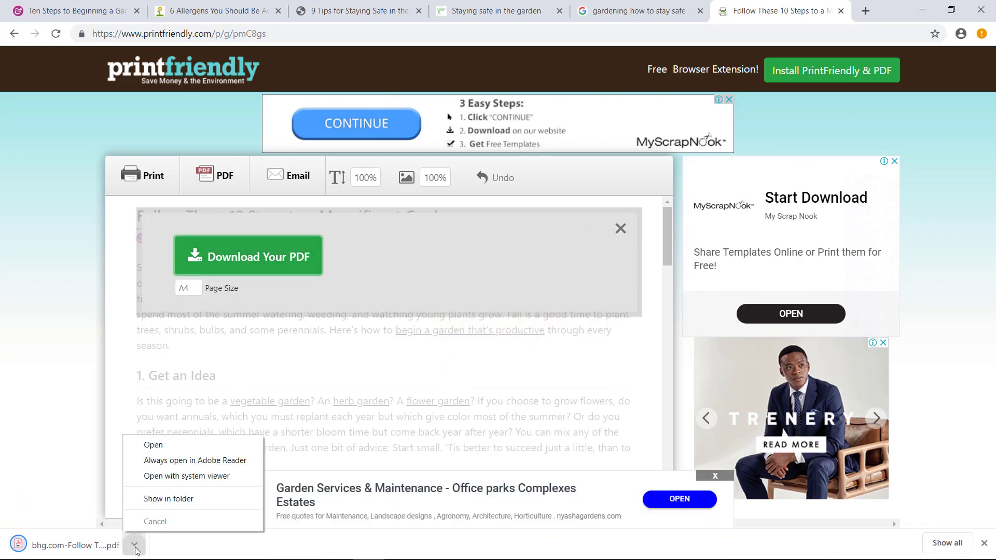
pyautogui.click(150, 501)
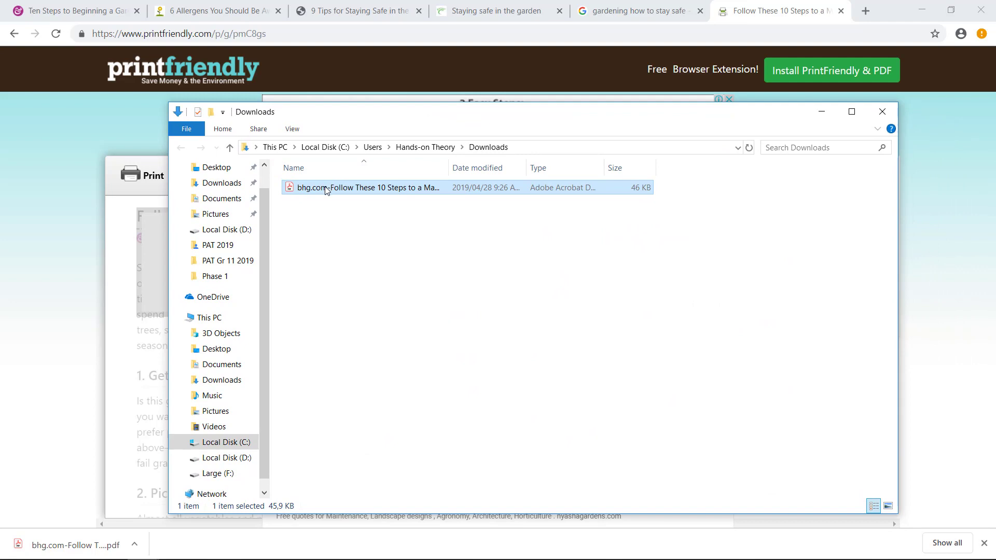
# Step: Move the bhg.com PDF into Documents > PAT Data > Phase 1 > Sources
pyautogui.rightClick(327, 191)
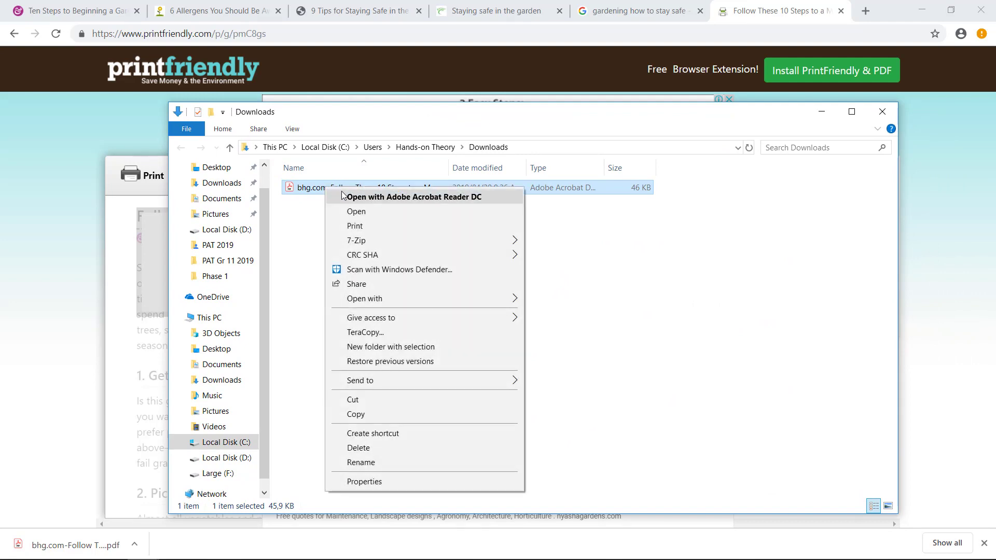
pyautogui.click(375, 398)
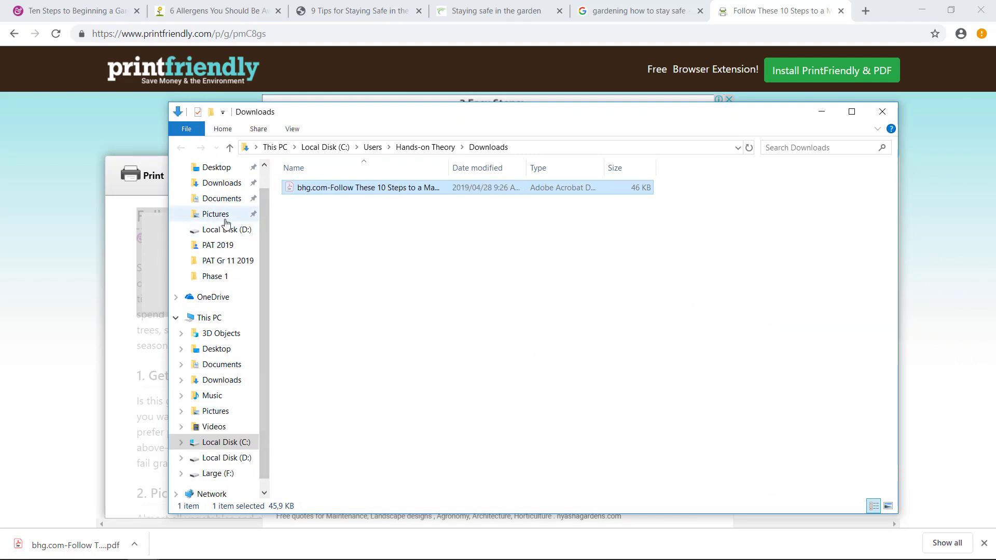
pyautogui.click(236, 365)
pyautogui.doubleClick(337, 216)
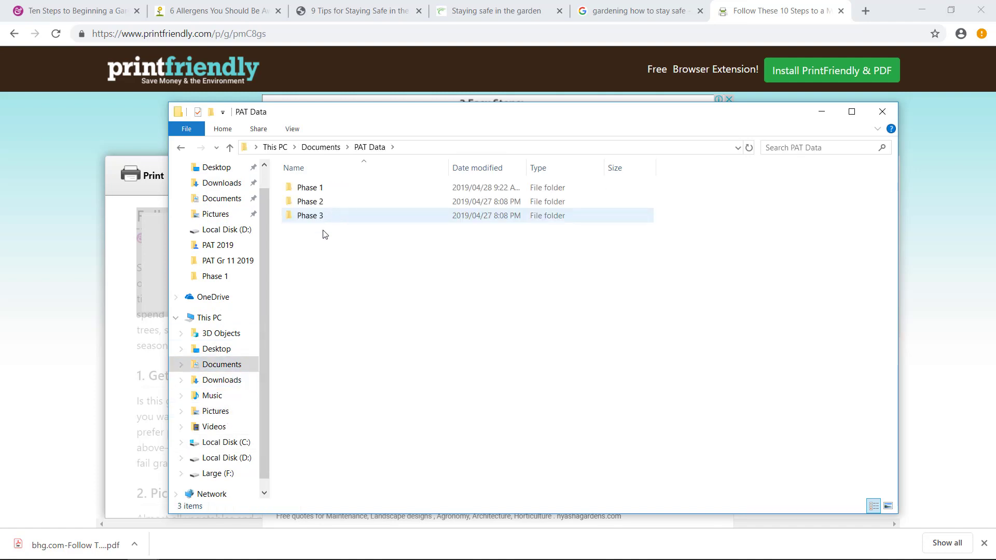
pyautogui.doubleClick(322, 189)
pyautogui.doubleClick(322, 189)
pyautogui.rightClick(331, 261)
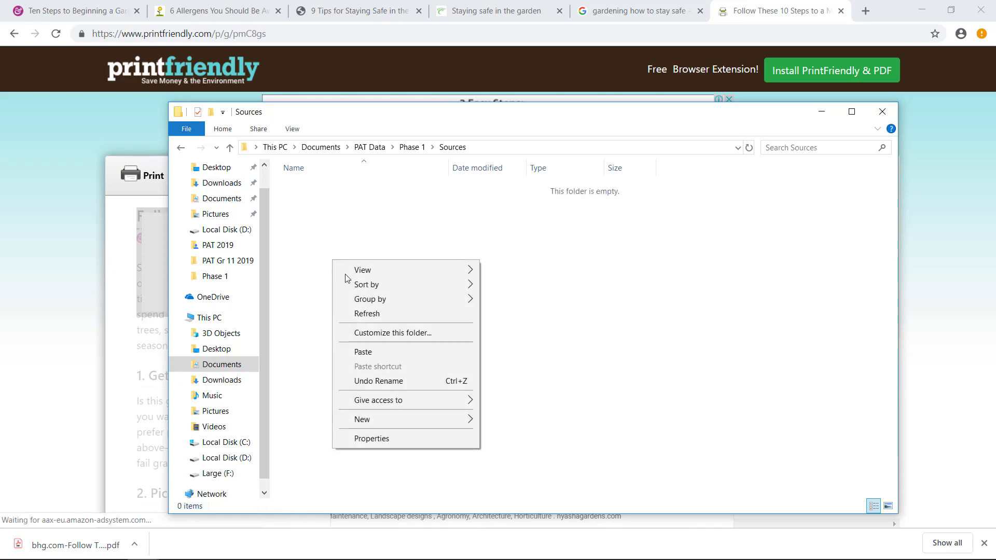
pyautogui.click(373, 353)
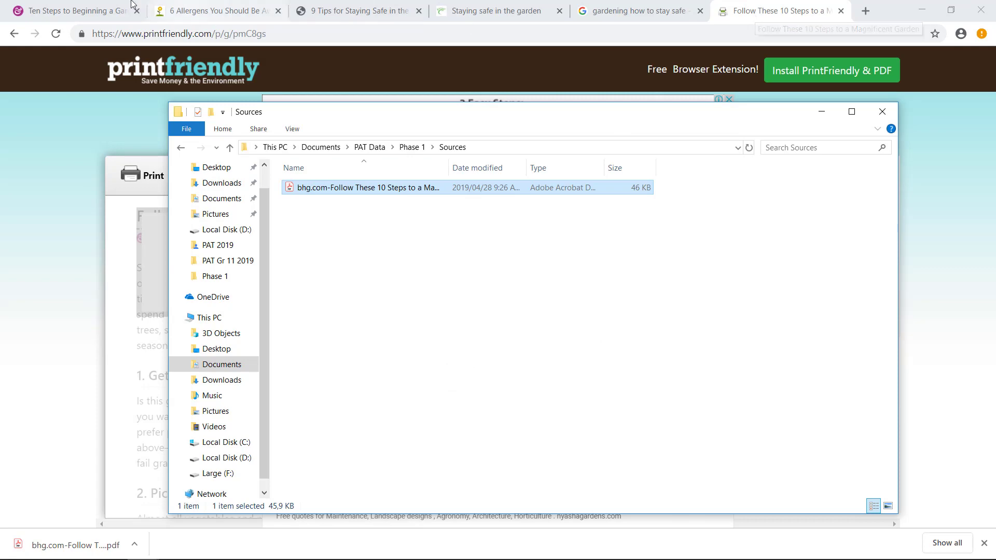
pyautogui.click(223, 11)
# Step: Copy the 6 Allergens article URL and return to PrintFriendly, dismissing the PDF overlay
pyautogui.rightClick(361, 36)
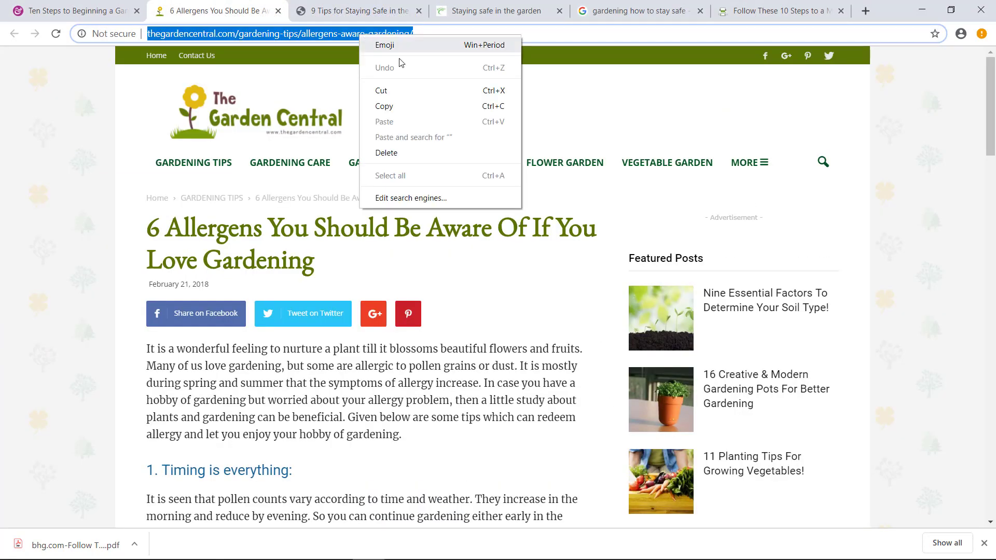
pyautogui.click(409, 102)
pyautogui.click(638, 10)
pyautogui.click(768, 10)
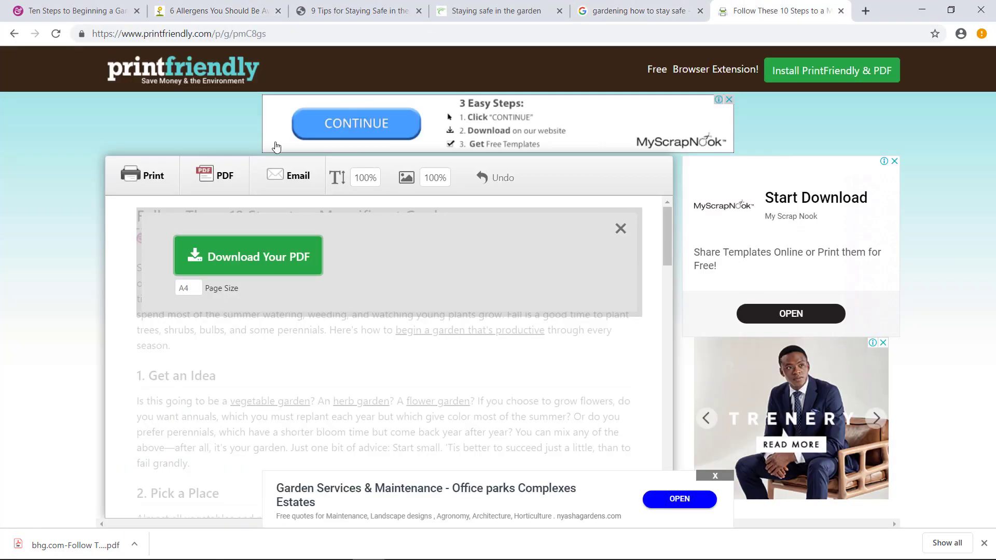
pyautogui.click(620, 229)
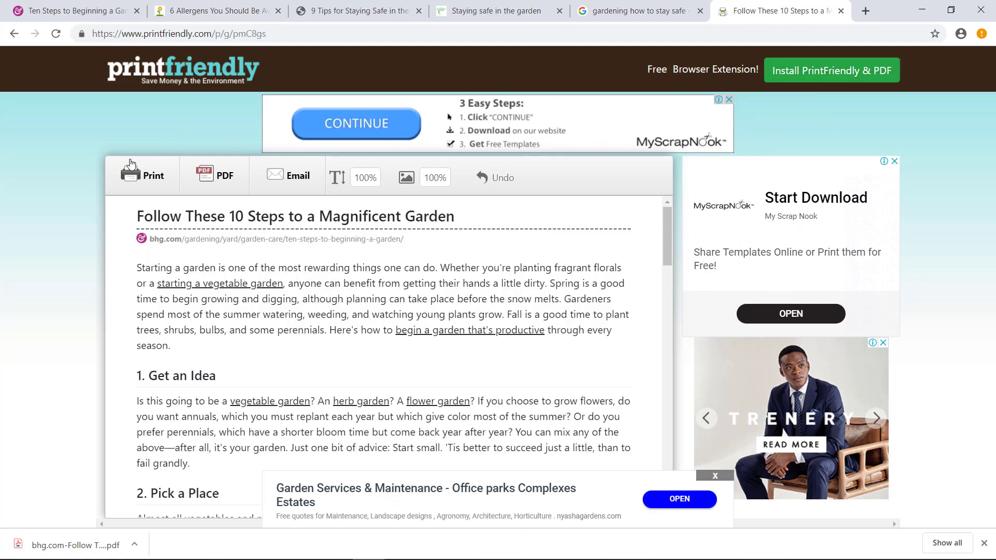
pyautogui.click(55, 34)
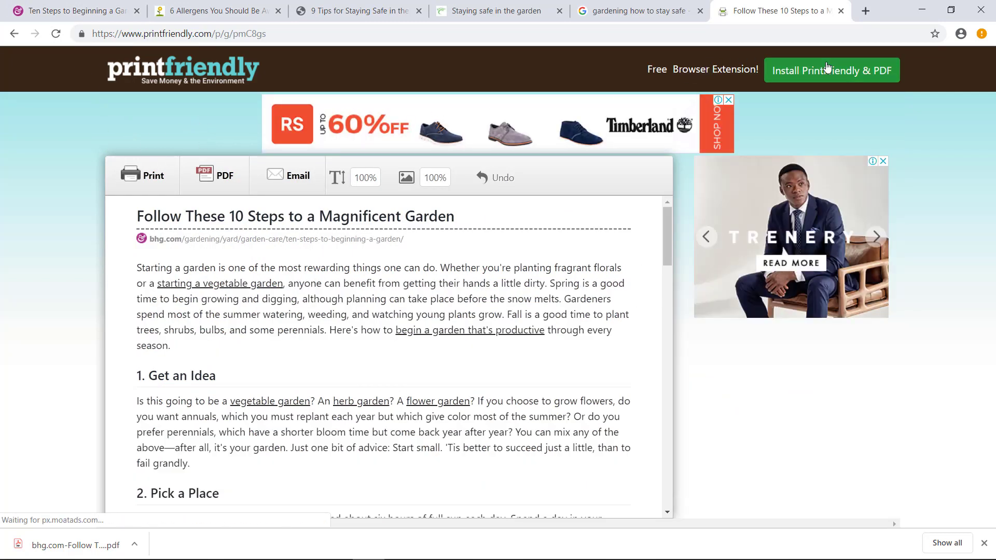
# Step: Paste the Allergens URL on PrintFriendly's home page and generate its print-friendly preview
pyautogui.click(196, 70)
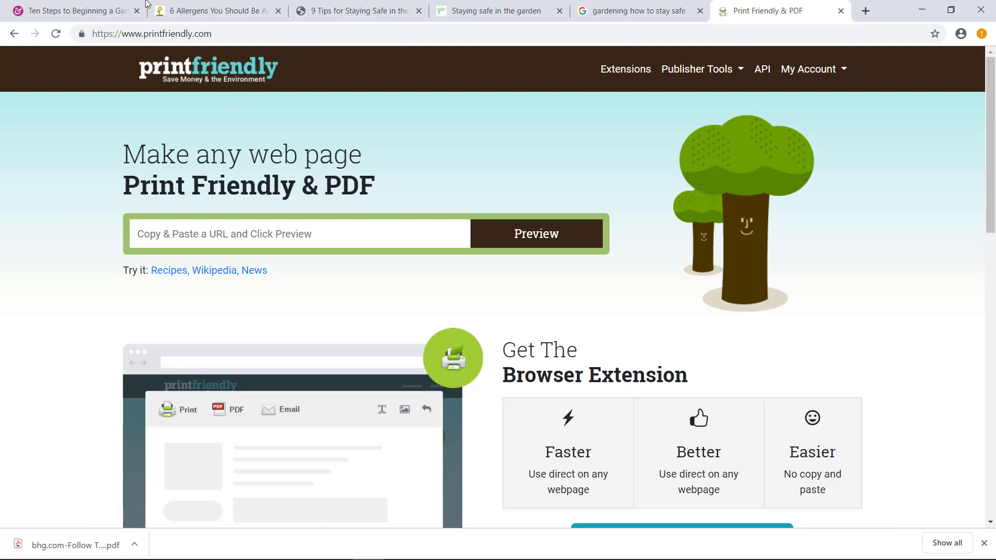
pyautogui.click(249, 235)
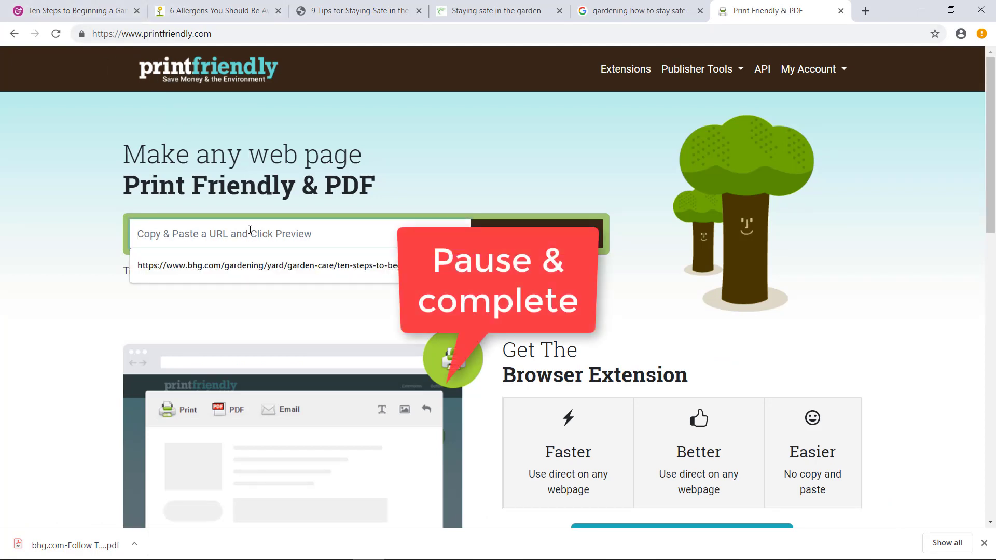
pyautogui.hotkey('ctrl', 'v')
pyautogui.click(556, 241)
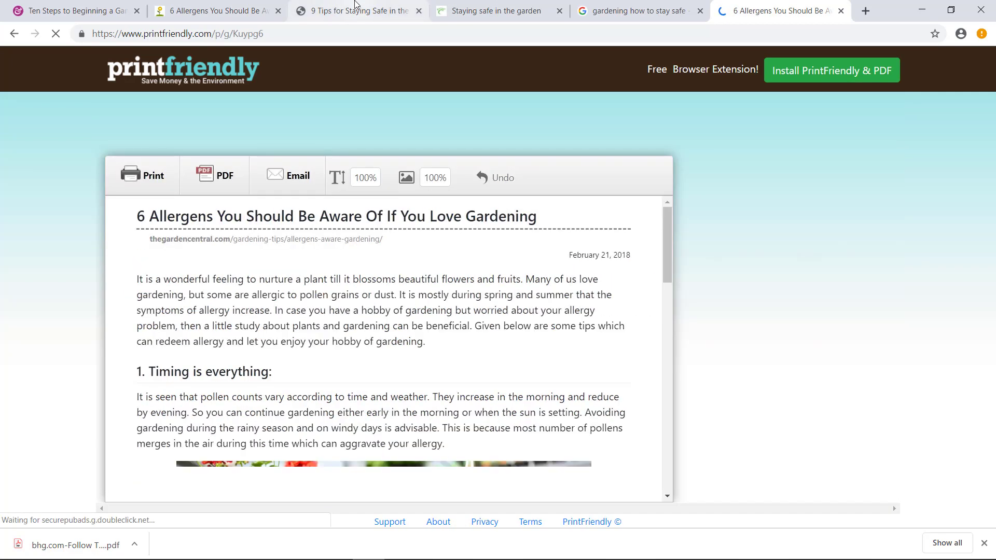
pyautogui.click(358, 10)
pyautogui.click(453, 35)
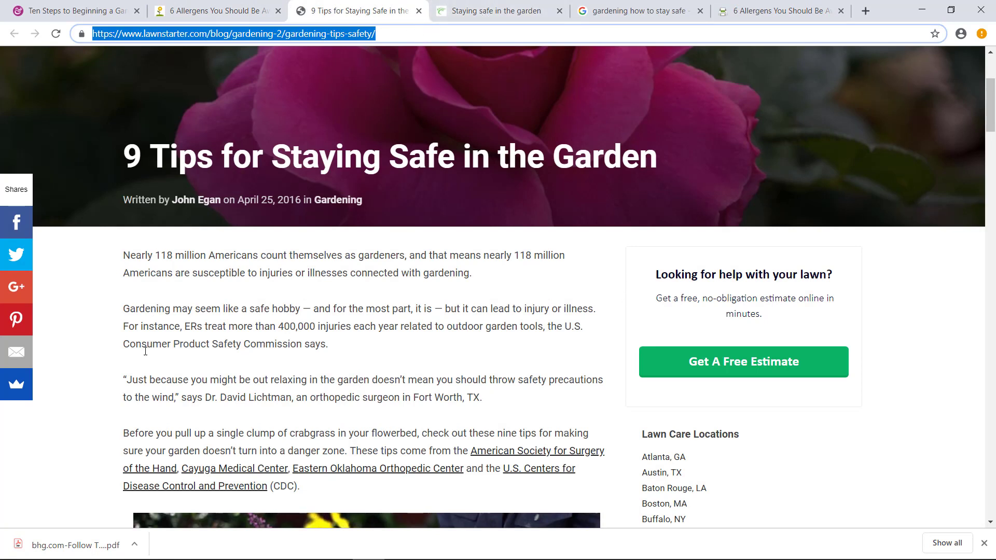
# Step: Open printing for the 9 Tips article with Destination set to Save as PDF
pyautogui.scroll(-5, 594, 281)
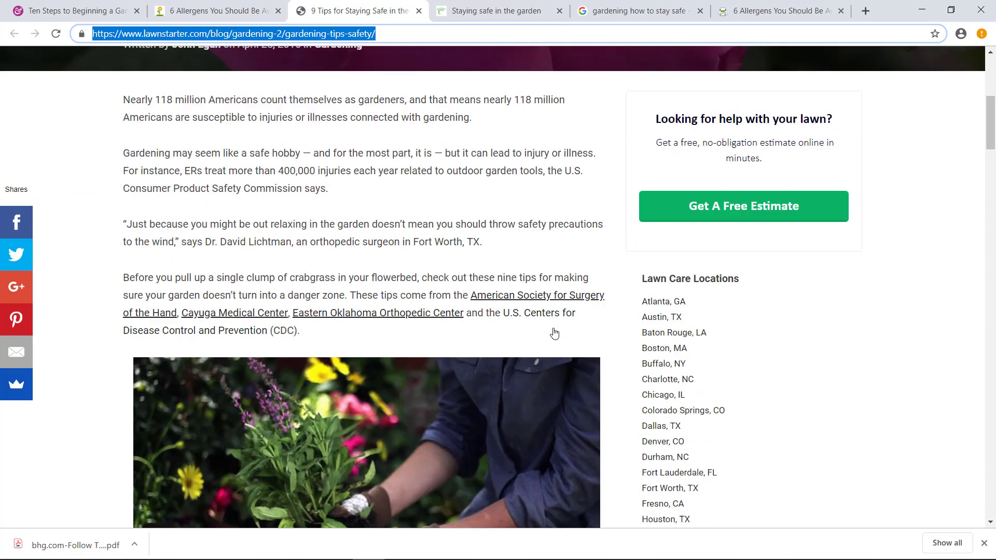
pyautogui.scroll(7, 608, 288)
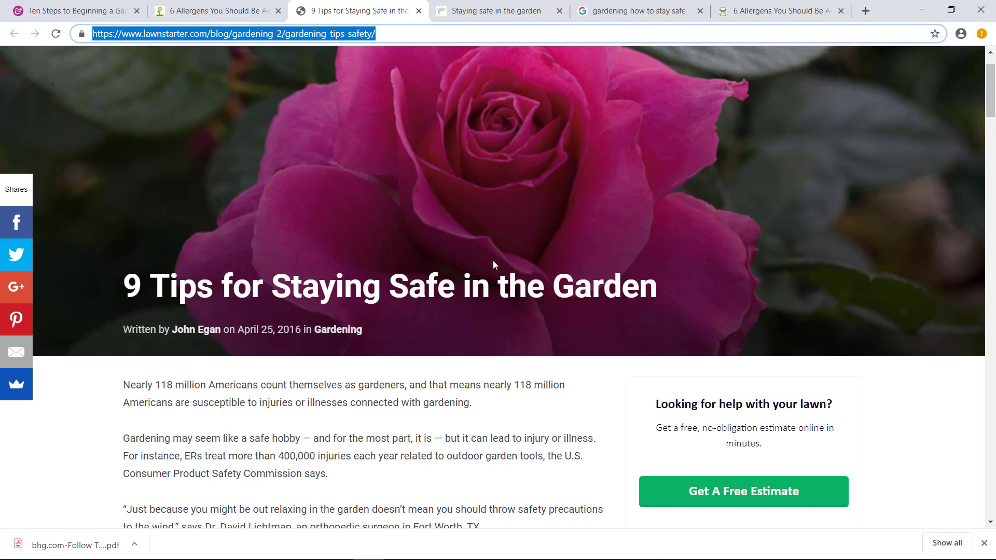
pyautogui.hotkey('ctrl', 'p')
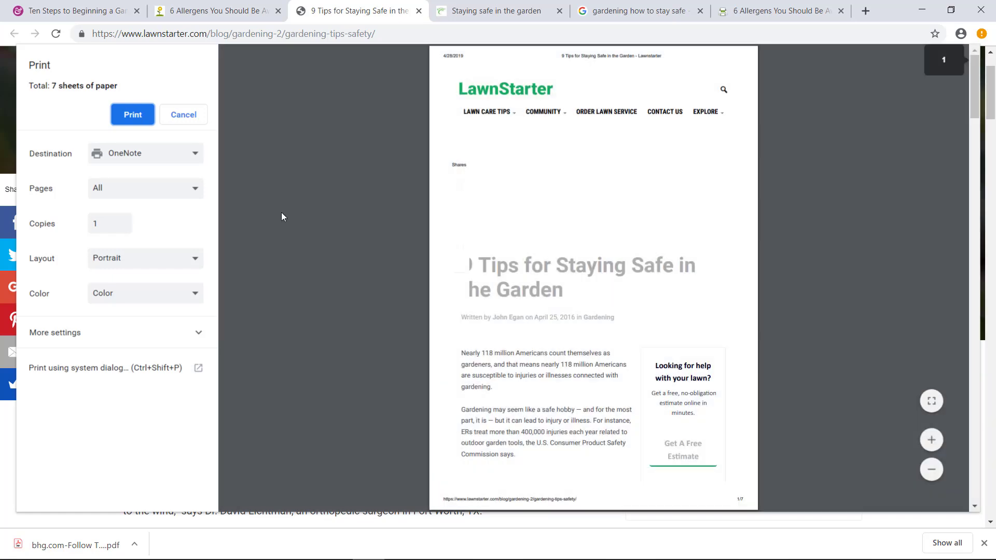
pyautogui.click(197, 155)
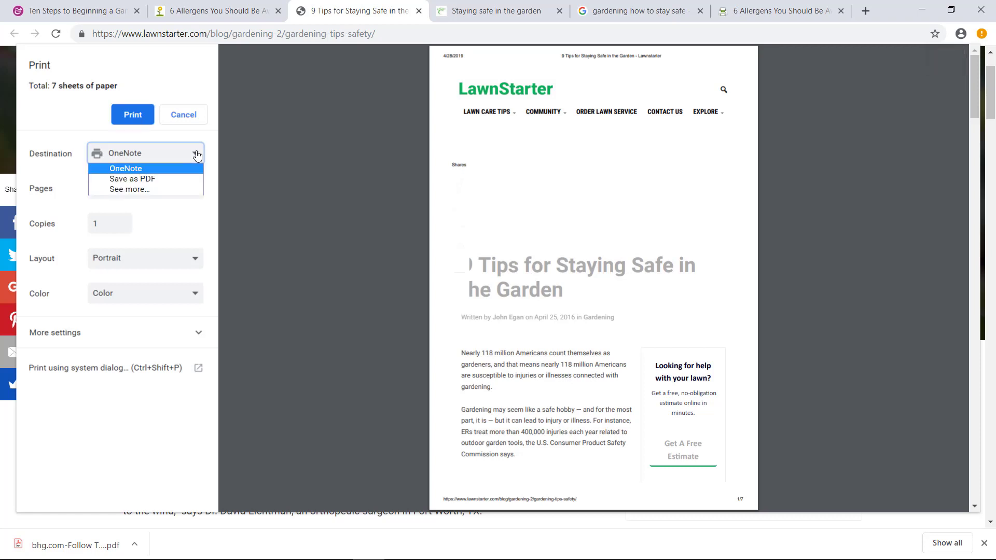
pyautogui.click(139, 180)
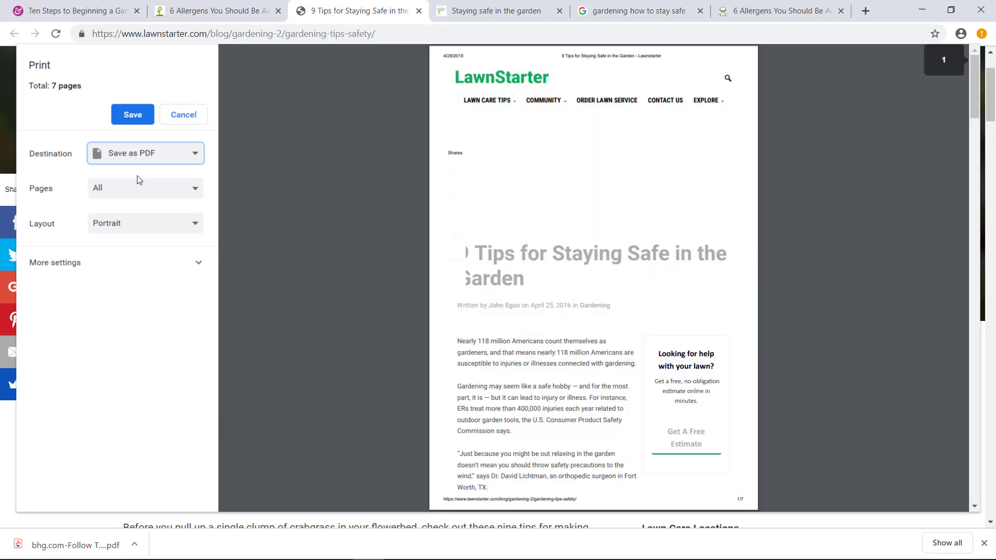
# Step: Turn on Background graphics under More settings and save the PDF
pyautogui.scroll(-5, 550, 266)
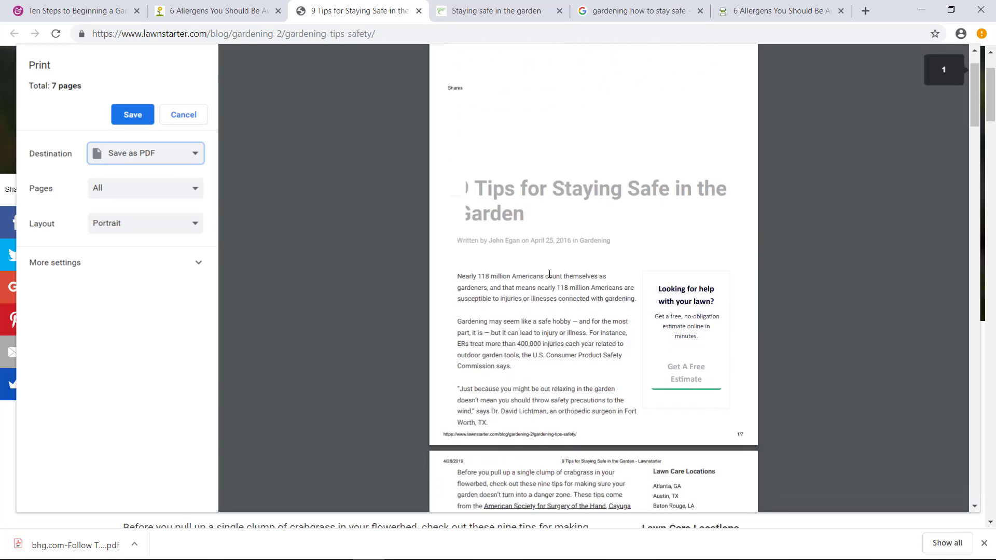
pyautogui.scroll(-8, 548, 280)
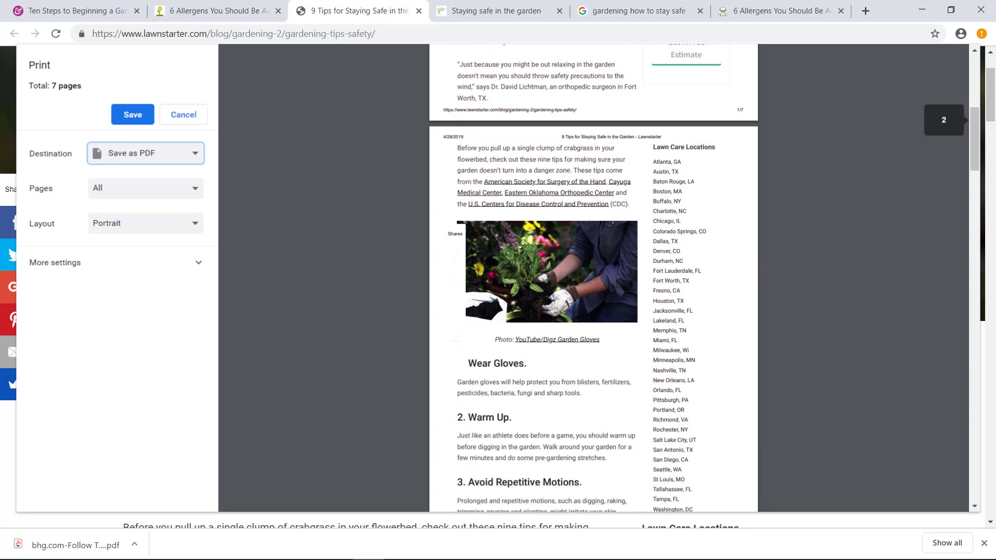
pyautogui.scroll(-9, 548, 283)
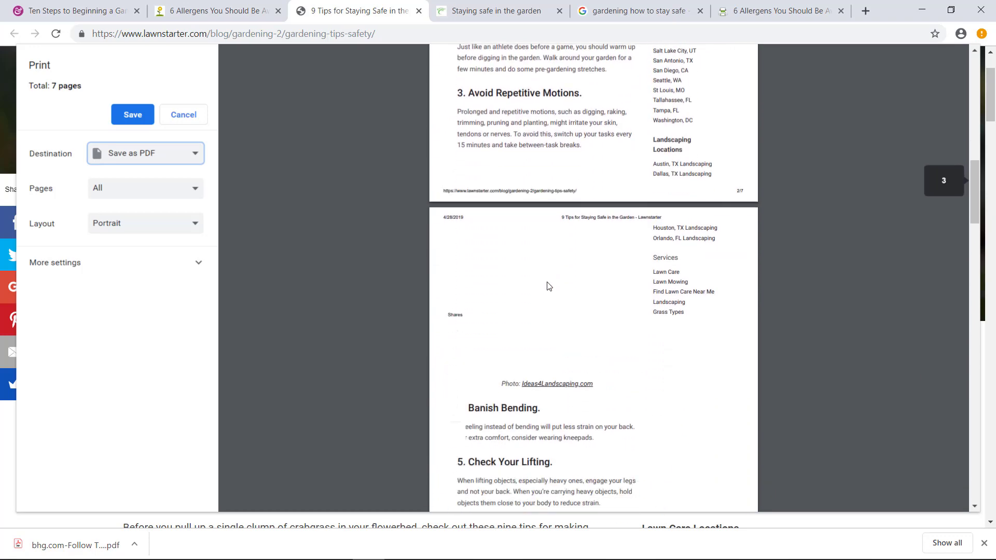
pyautogui.scroll(-4, 548, 277)
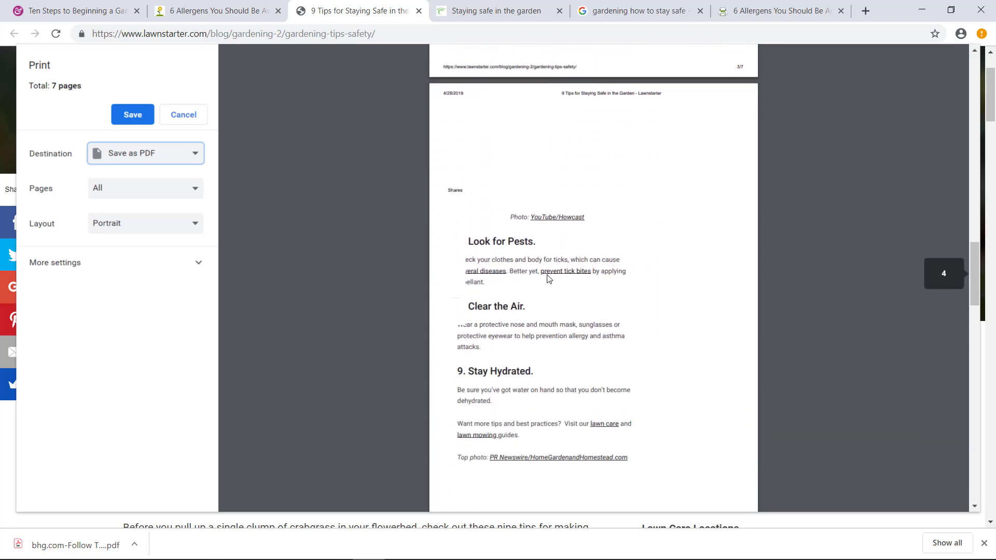
pyautogui.scroll(18, 547, 279)
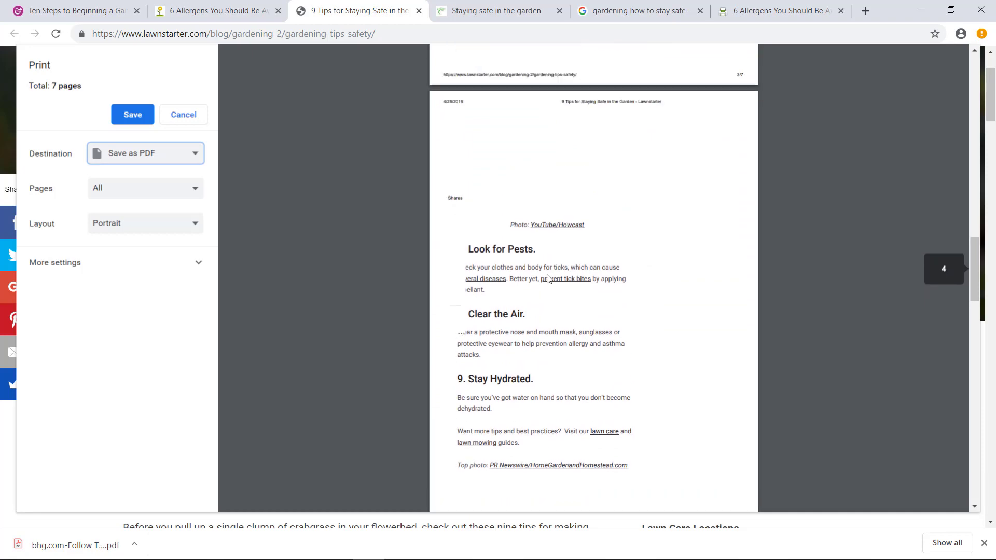
pyautogui.scroll(7, 548, 265)
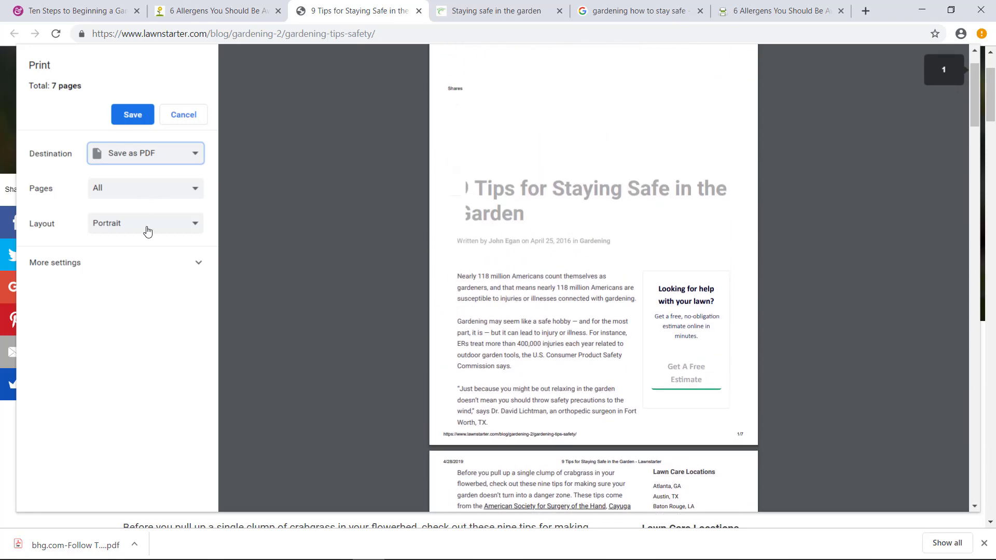
pyautogui.click(199, 263)
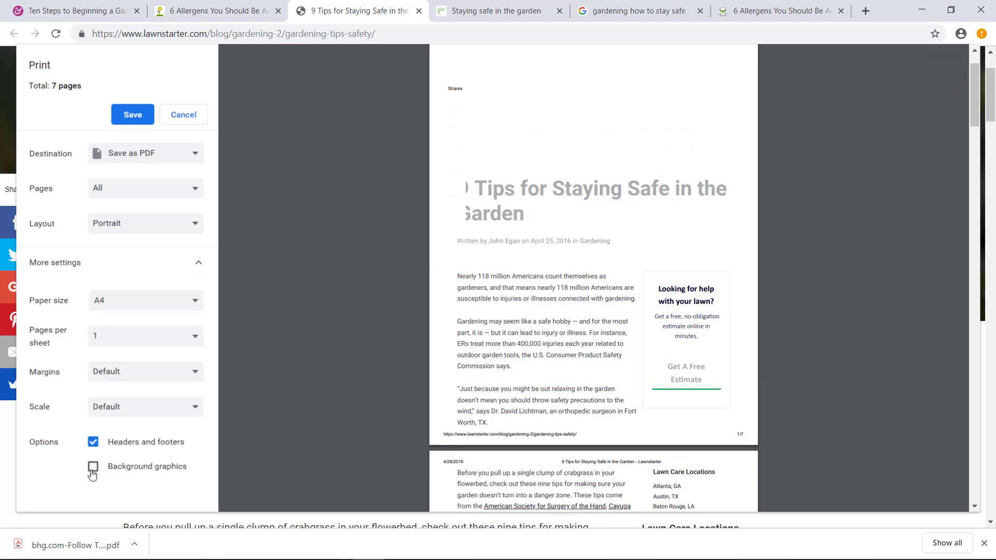
pyautogui.click(92, 473)
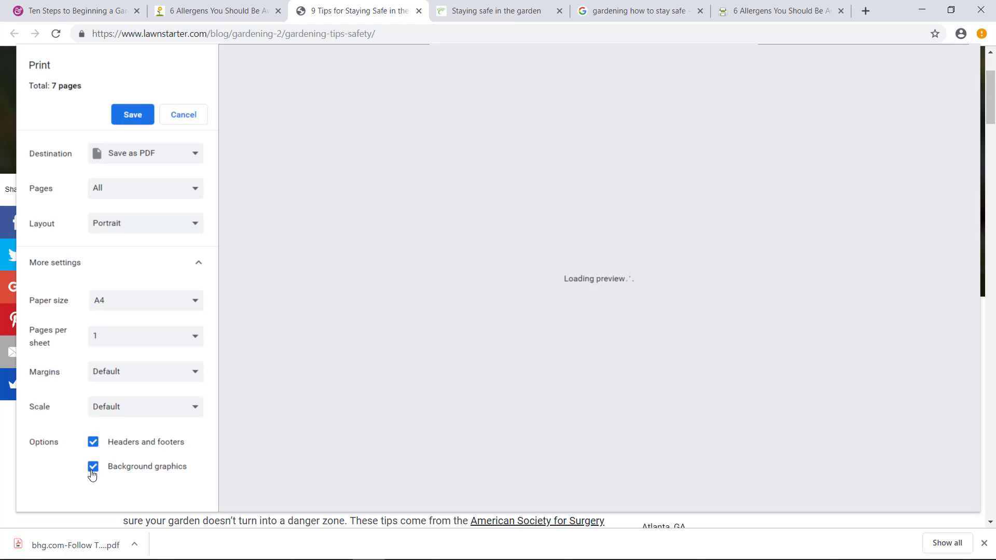
pyautogui.scroll(1, 552, 322)
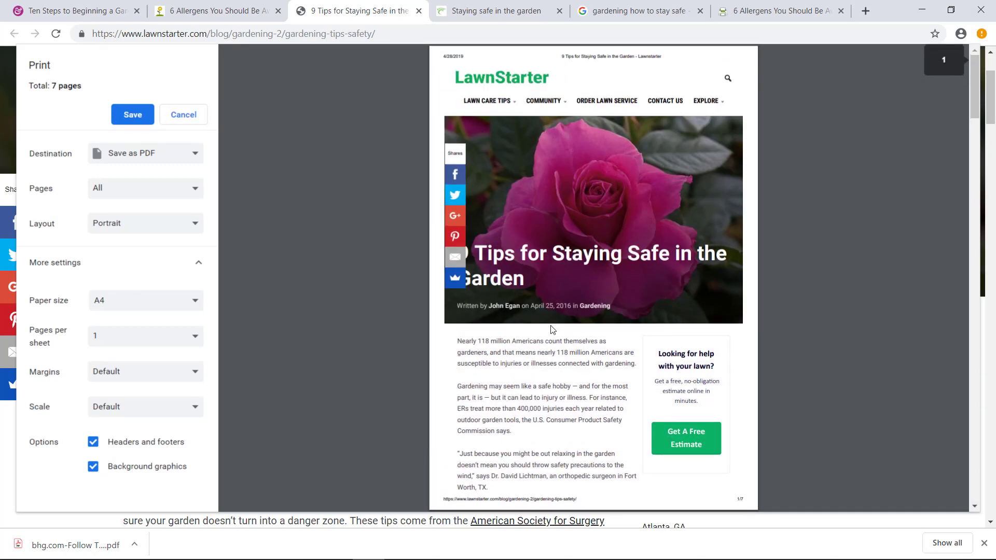
pyautogui.scroll(-7, 552, 329)
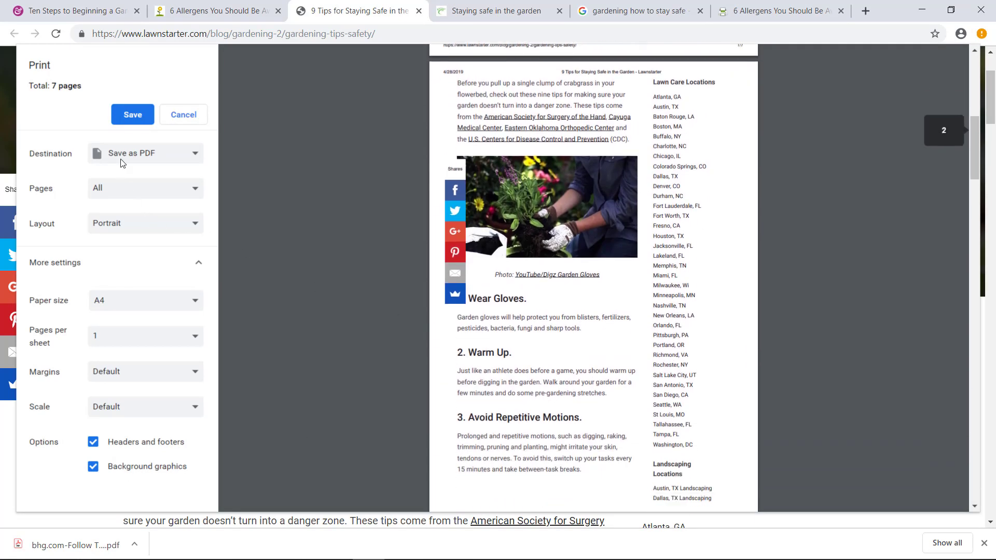
pyautogui.click(134, 116)
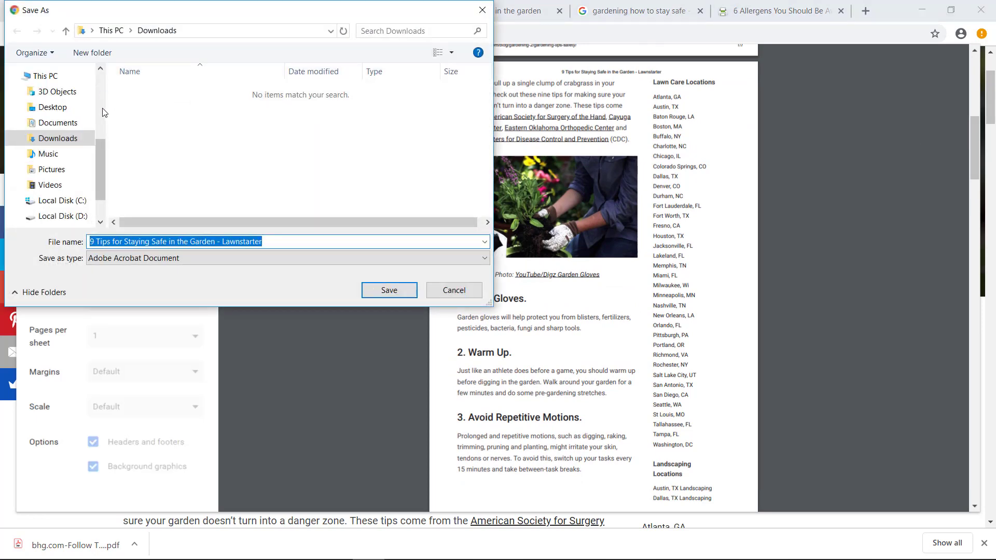
# Step: Save the 9 Tips PDF into Documents > PAT Data > Phase 1 > Sources
pyautogui.click(61, 123)
pyautogui.doubleClick(153, 120)
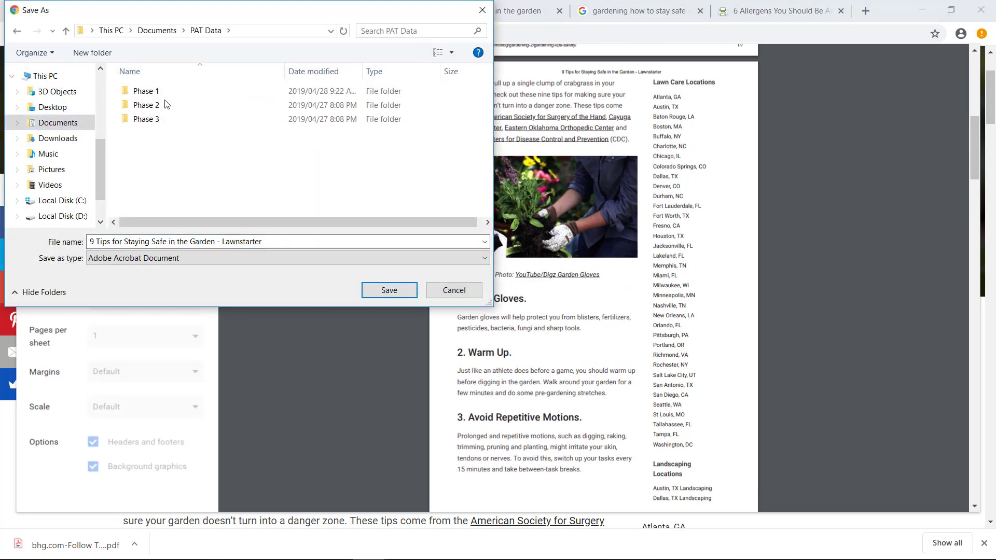
pyautogui.doubleClick(162, 96)
pyautogui.doubleClick(160, 96)
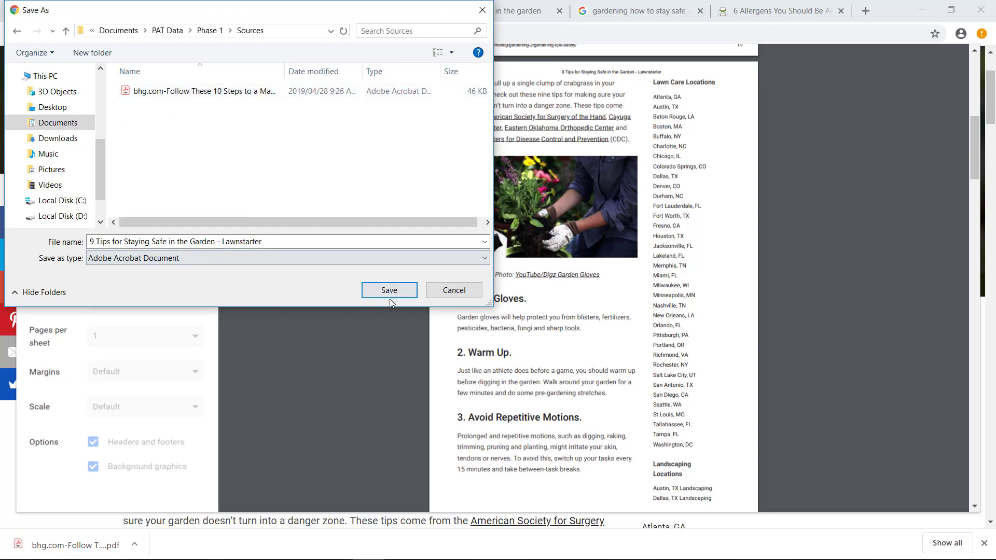
pyautogui.click(373, 294)
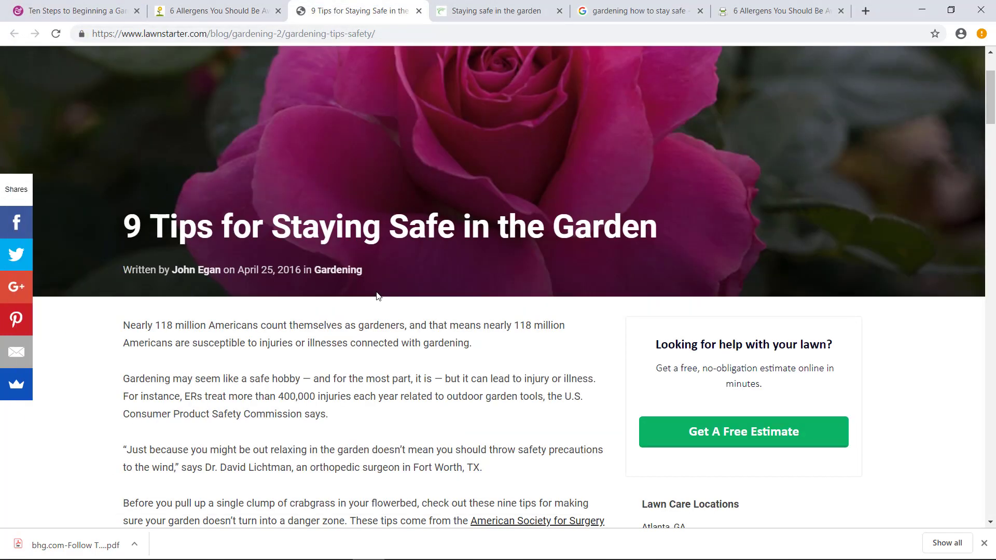
pyautogui.click(227, 11)
pyautogui.click(78, 10)
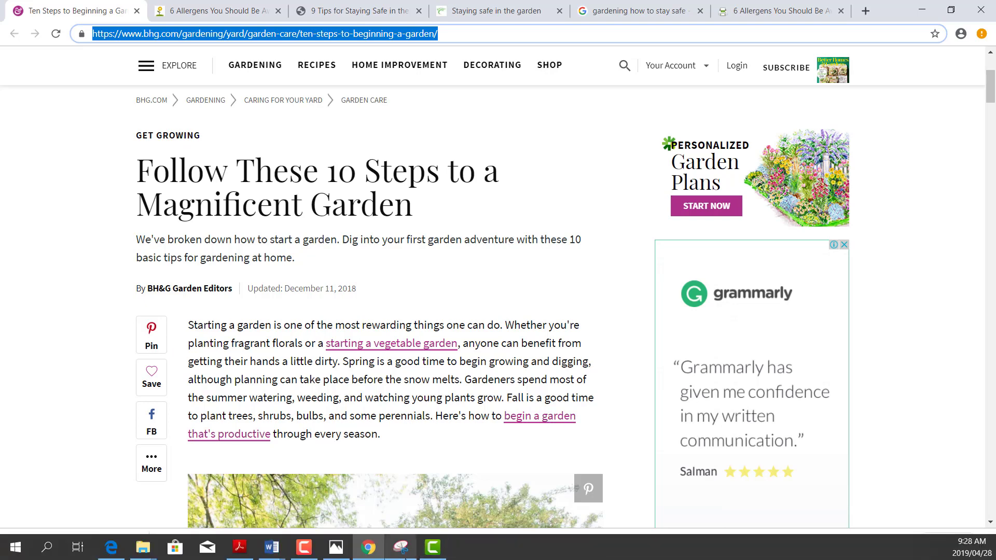
# Step: Close the earlier Snipping Tool window, discarding its unsaved snip
pyautogui.moveTo(405, 555)
pyautogui.click(437, 446)
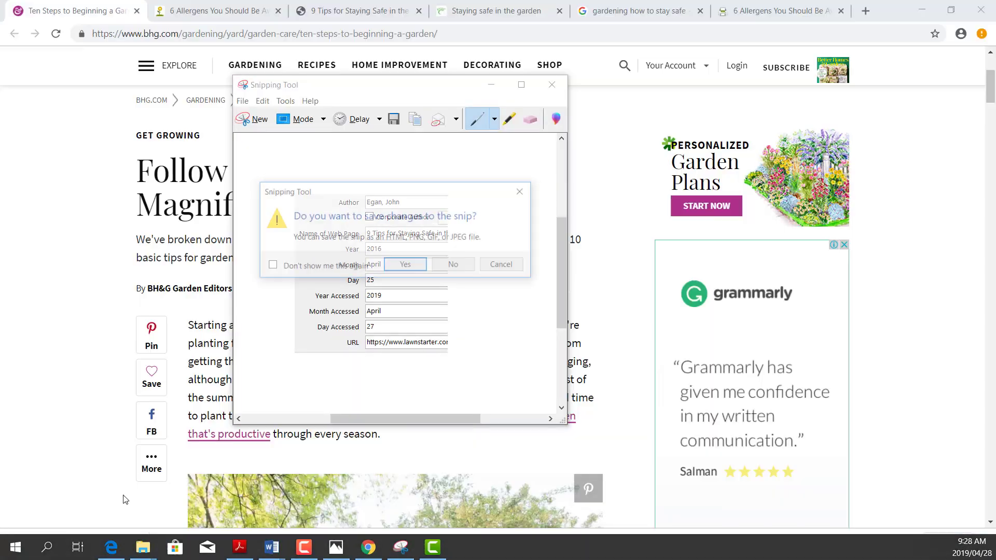
pyautogui.click(440, 266)
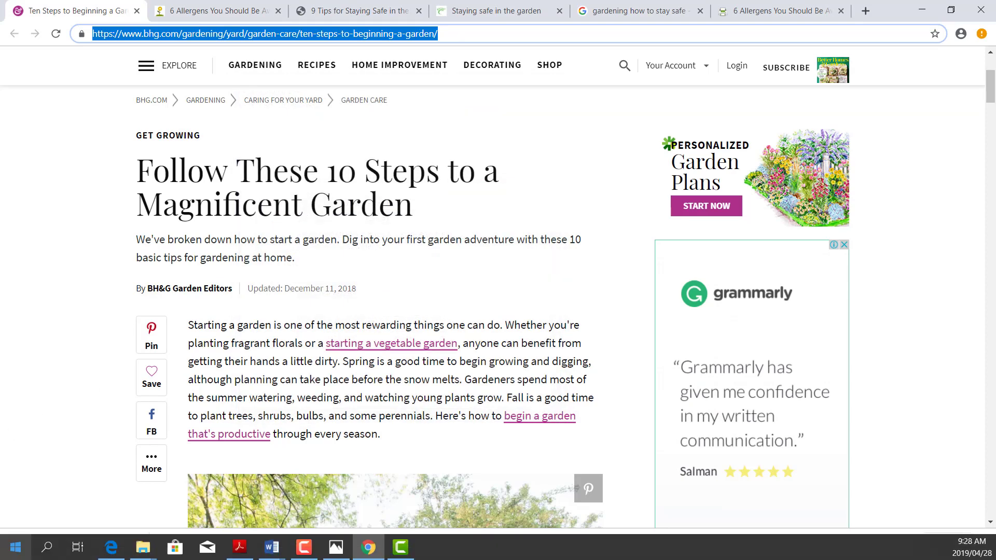
# Step: Launch Snipping Tool from Windows Accessories and snip the article's title and opening paragraph
pyautogui.click(3, 555)
pyautogui.scroll(-15, 115, 410)
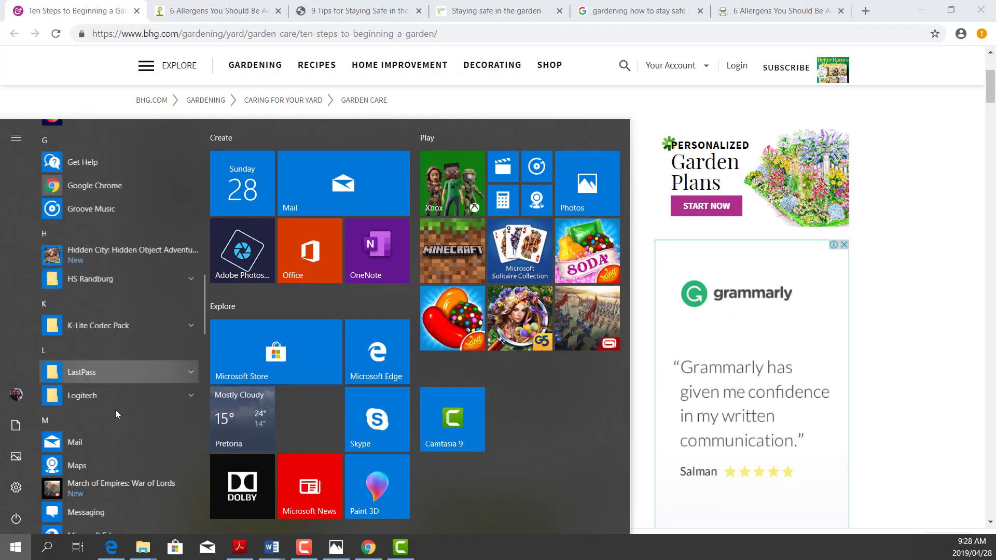
pyautogui.scroll(-10, 114, 414)
pyautogui.click(170, 330)
pyautogui.scroll(-4, 141, 436)
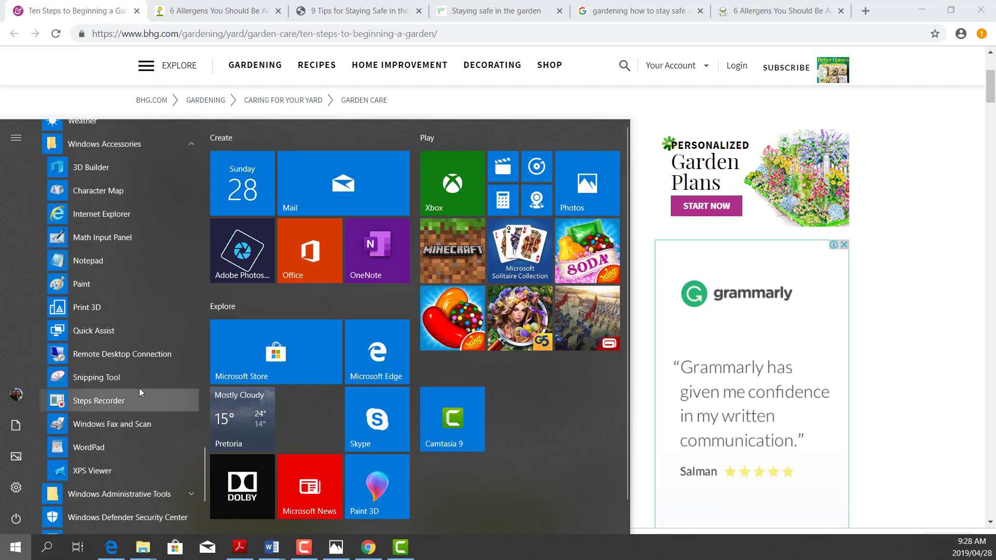
pyautogui.click(139, 377)
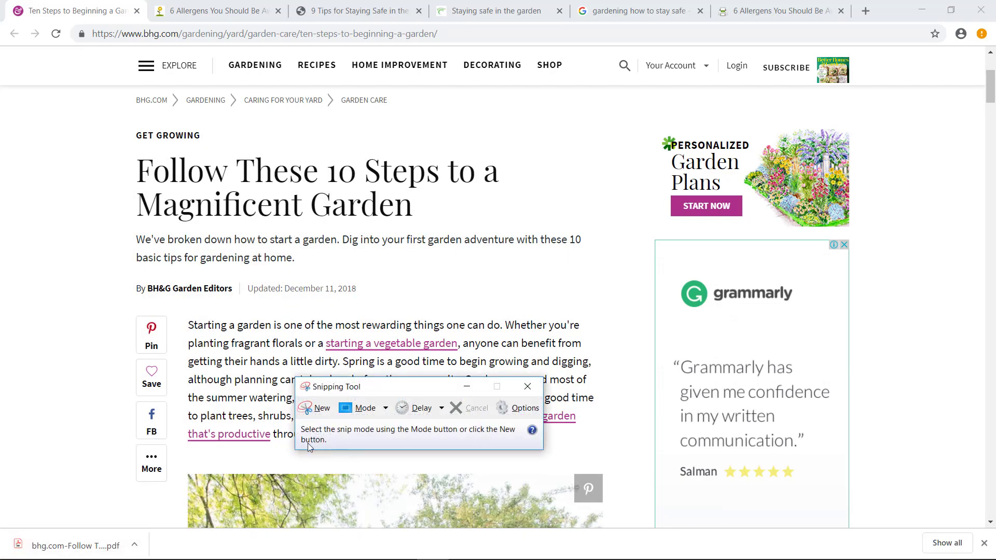
pyautogui.click(322, 410)
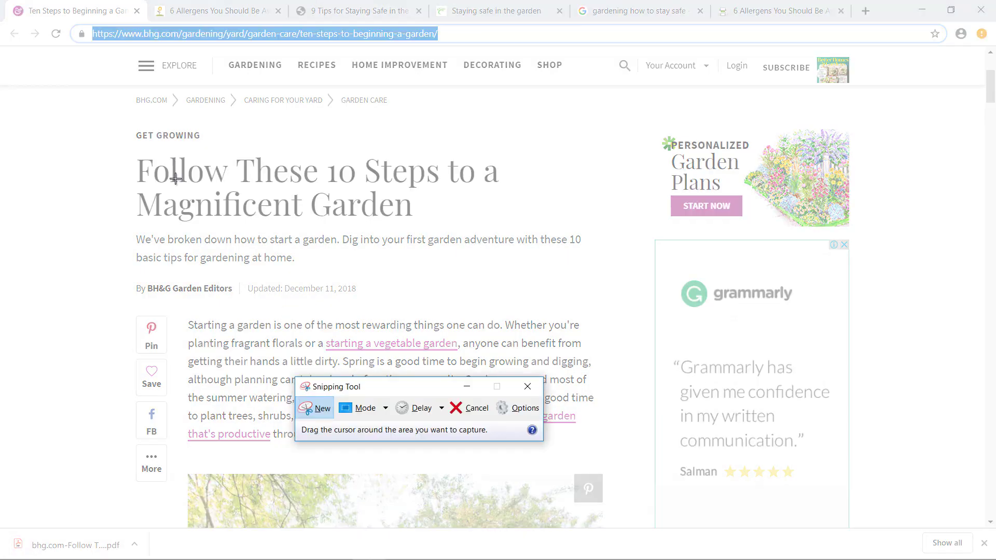
pyautogui.moveTo(109, 115); pyautogui.dragTo(630, 520)
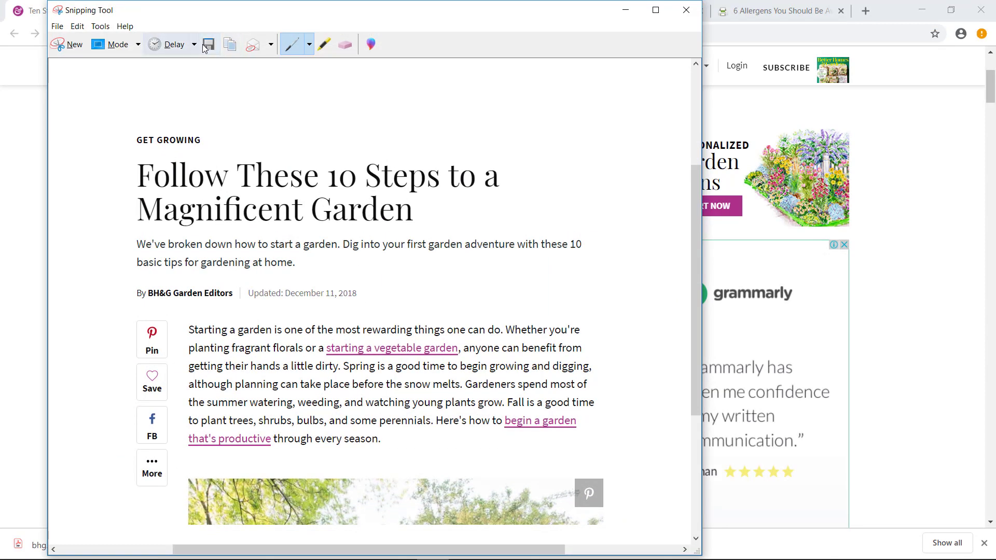
# Step: Save the garden article snip as 'Source 1' in Documents > PAT Data > Phase 1 > Sources
pyautogui.click(208, 46)
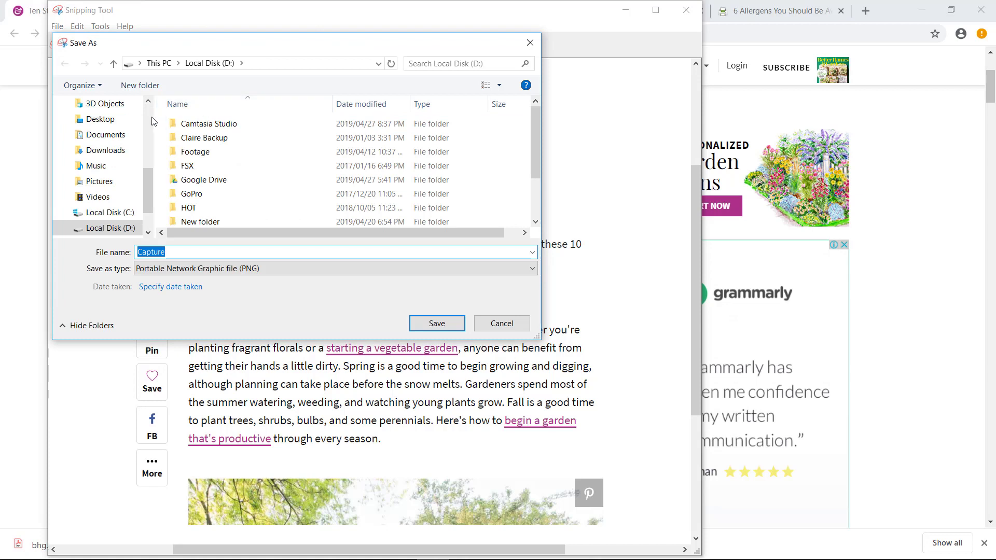
pyautogui.scroll(5, 98, 171)
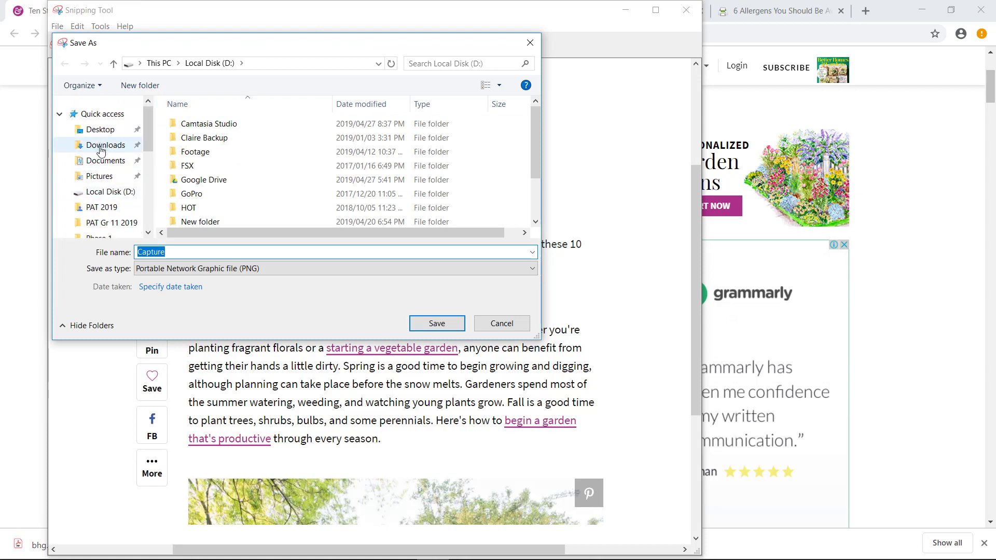
pyautogui.click(105, 160)
pyautogui.doubleClick(197, 151)
pyautogui.doubleClick(205, 125)
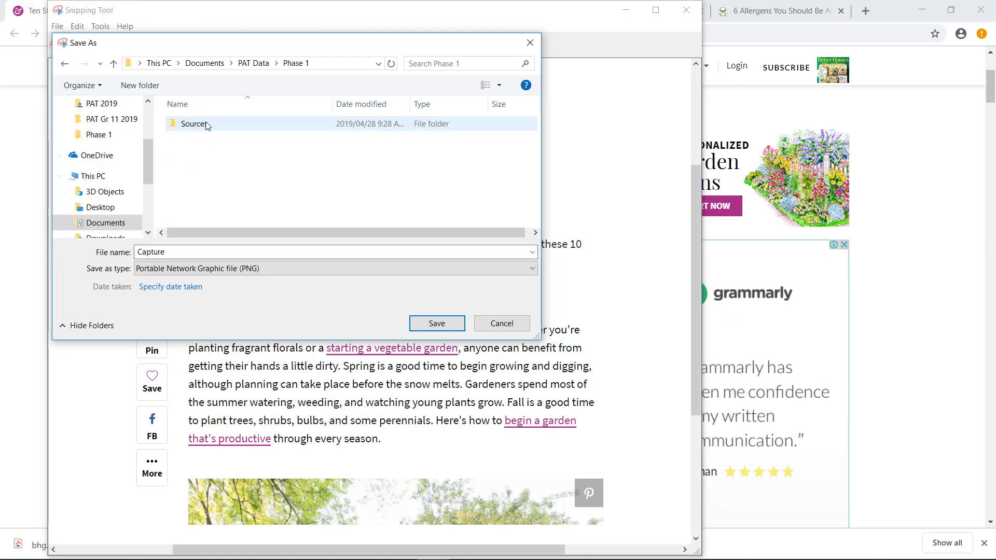
pyautogui.doubleClick(206, 124)
pyautogui.doubleClick(220, 252)
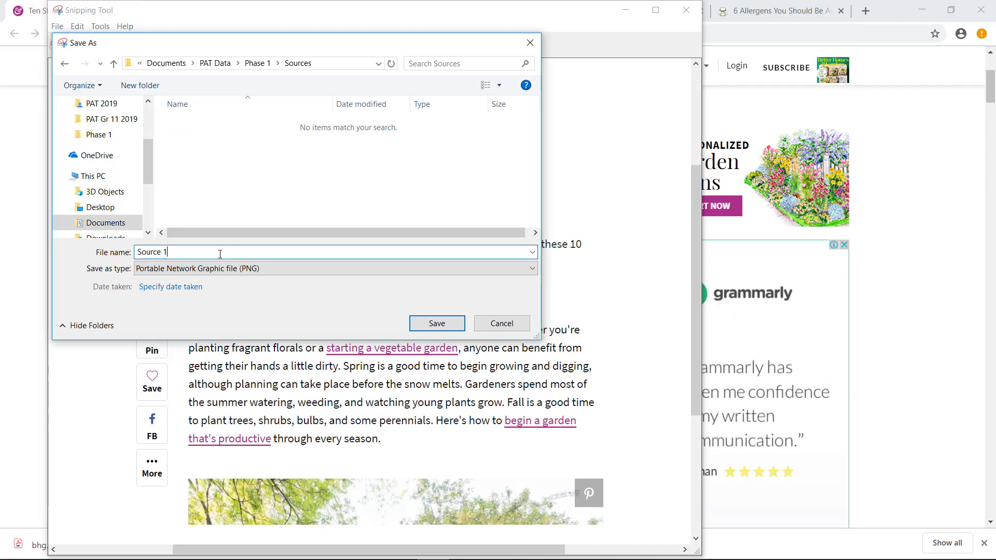
pyautogui.write('Source 1')
pyautogui.press('Return')
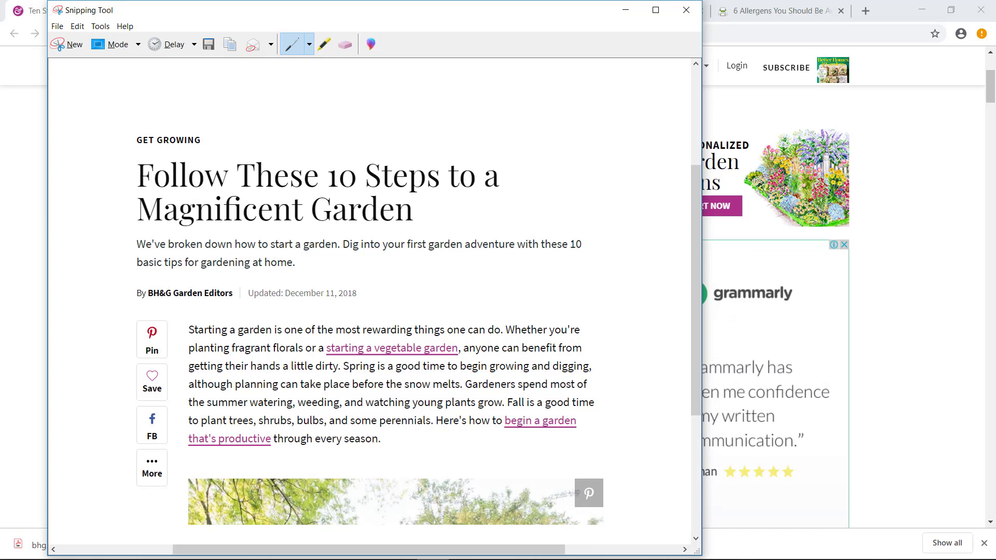
# Step: Open the '9 Tips for Staying Safe in the Garden' PDF and select page 1's lawnstarter web address
pyautogui.click(238, 549)
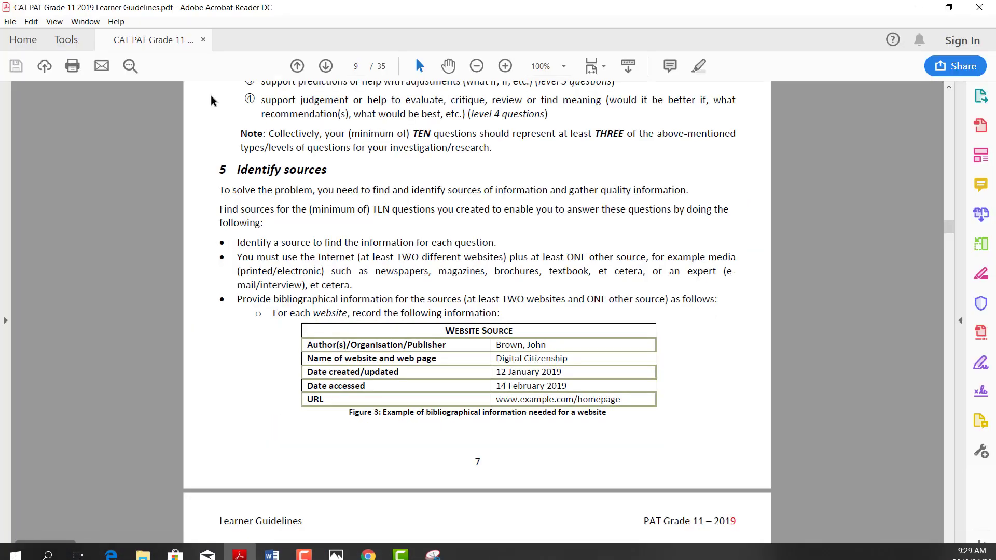
pyautogui.click(144, 547)
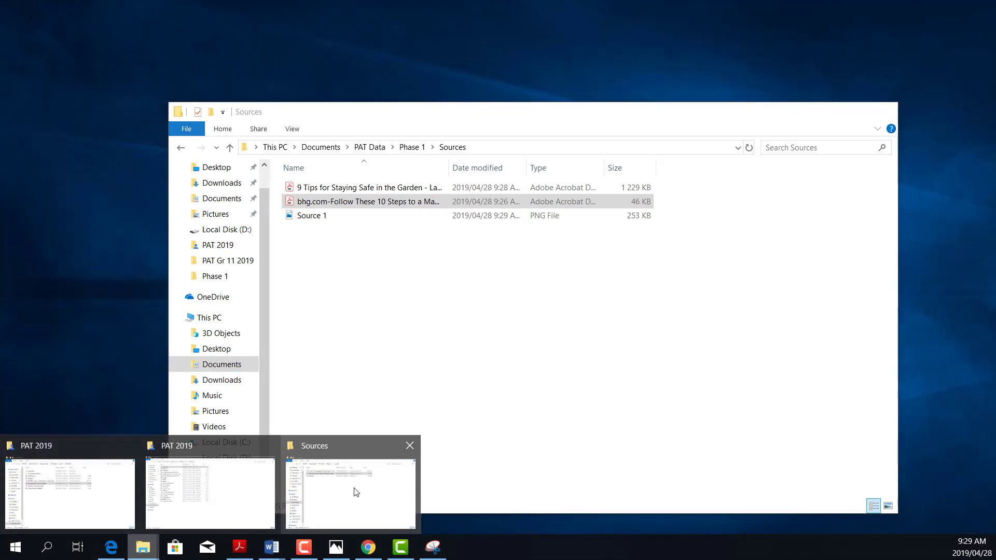
pyautogui.click(349, 494)
pyautogui.doubleClick(321, 189)
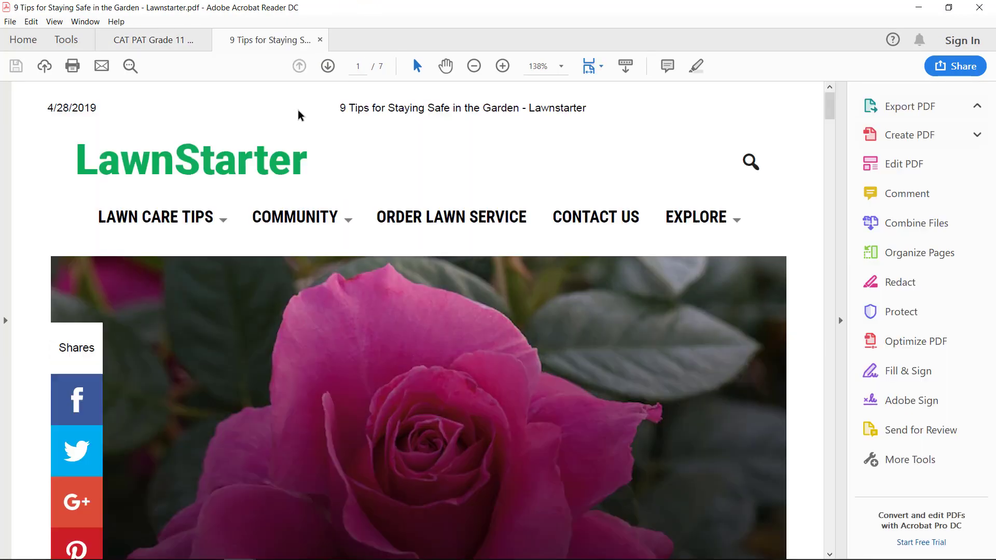
pyautogui.scroll(-1, 353, 177)
pyautogui.scroll(-15, 353, 177)
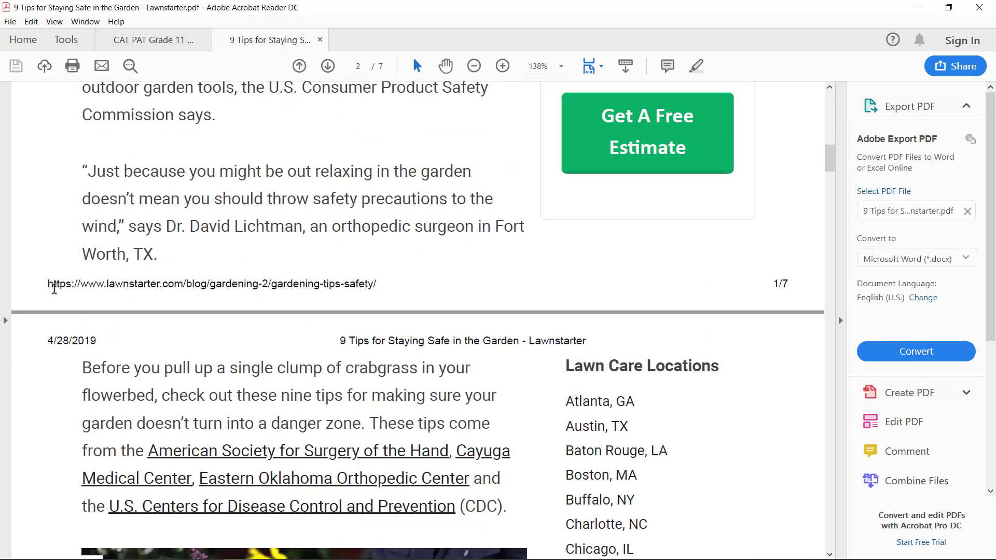
pyautogui.moveTo(48, 283); pyautogui.dragTo(407, 286)
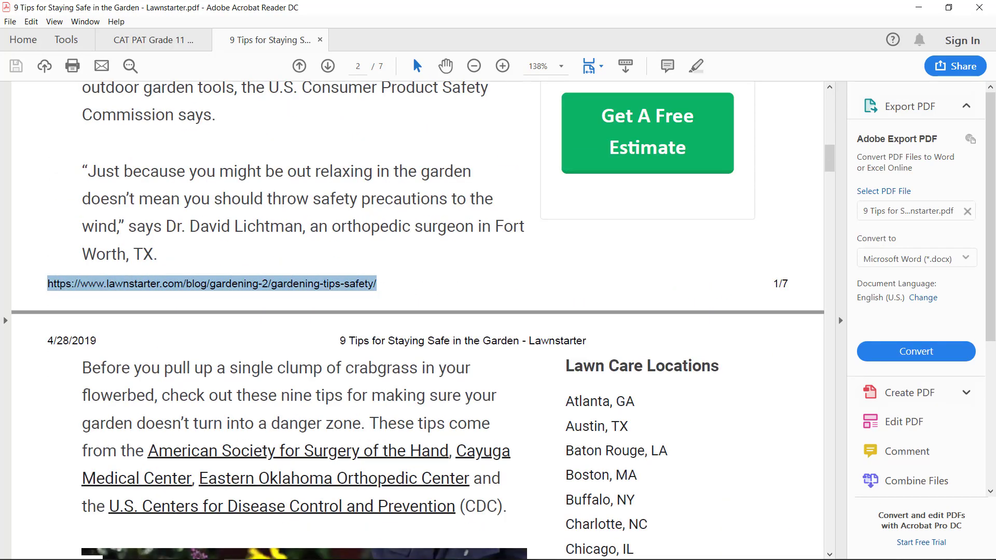
# Step: Bring the Sources folder forward and pick the bhg.com 'Follow These 10 Steps' PDF
pyautogui.moveTo(336, 551)
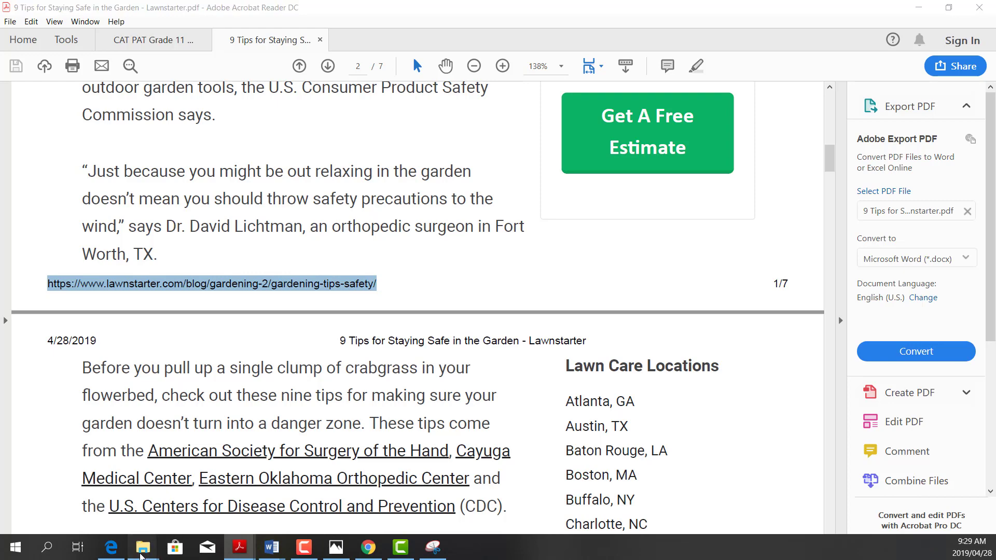
pyautogui.click(142, 550)
pyautogui.click(332, 496)
pyautogui.click(331, 201)
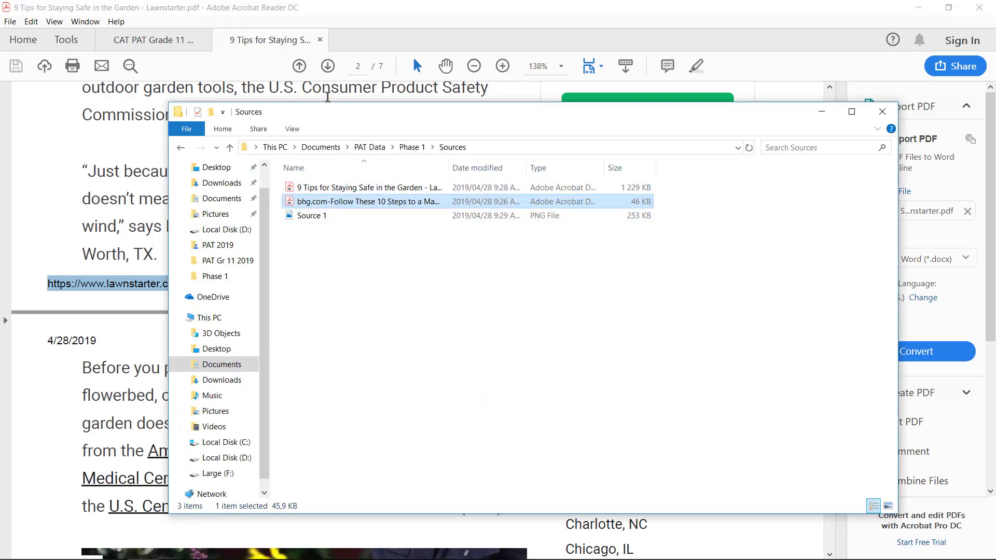